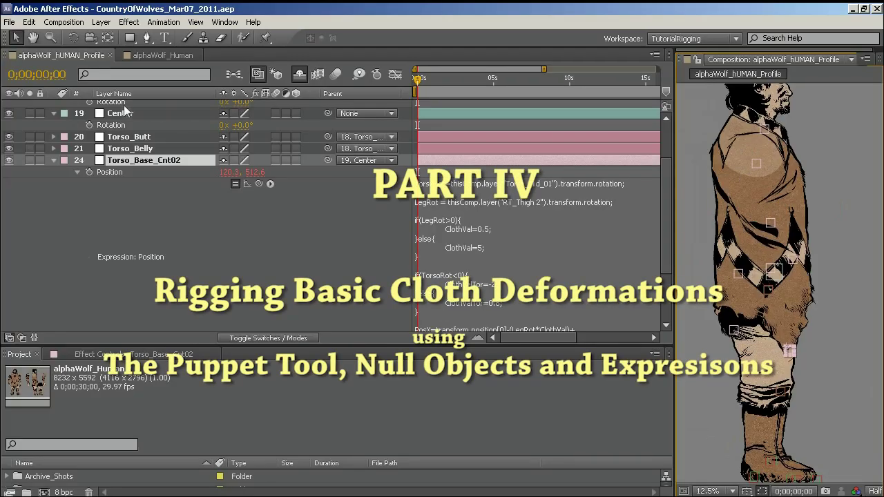
Rotate Torso_Mid_01 to +28° so the character's torso bends forward
{"action": "left_click", "coordinate": [135, 148]}
{"action": "left_click", "coordinate": [130, 137]}
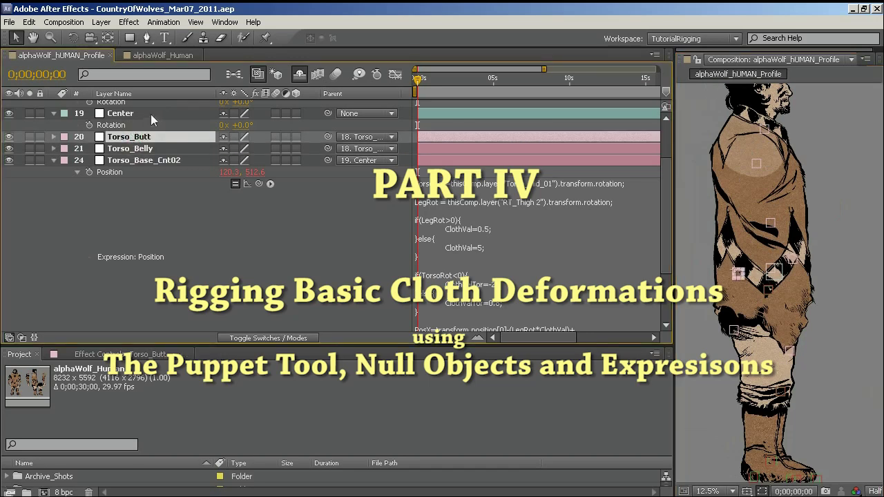
{"action": "scroll", "coordinate": [151, 113], "scroll_direction": "up", "scroll_amount": 3}
{"action": "left_click", "coordinate": [146, 130]}
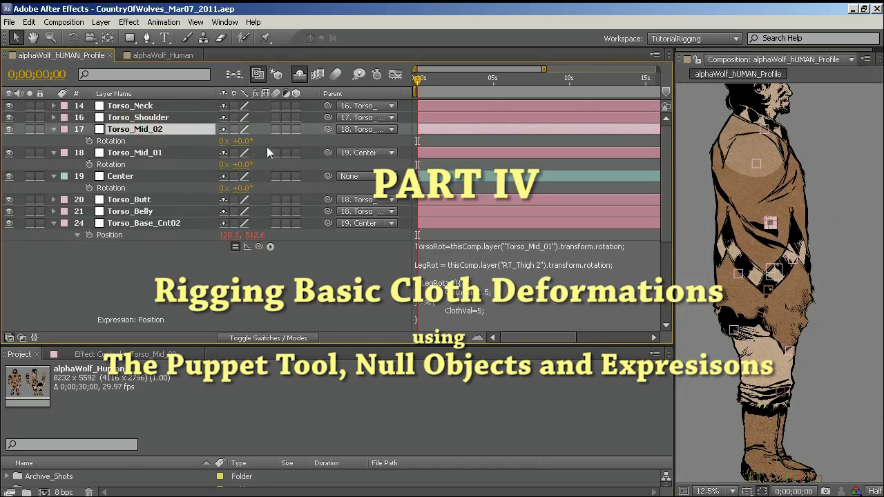
{"action": "left_click_drag", "start_coordinate": [243, 141], "coordinate": [255, 163]}
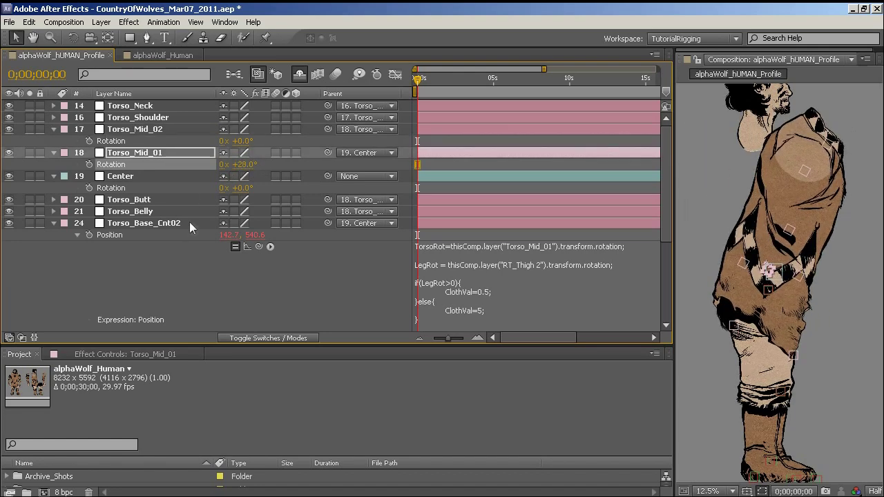
Undo the torso bend and swing RT_Thigh 2 through 15°, 34° and about 26° to test the cloth
{"action": "key", "text": "ctrl+z"}
{"action": "left_click", "coordinate": [152, 221]}
{"action": "scroll", "coordinate": [158, 227], "scroll_direction": "down", "scroll_amount": 5}
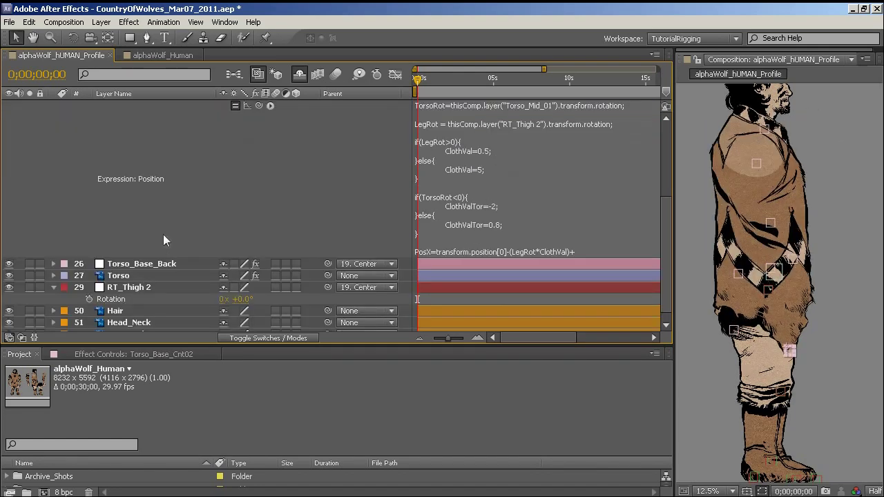
{"action": "left_click_drag", "start_coordinate": [250, 290], "coordinate": [261, 275]}
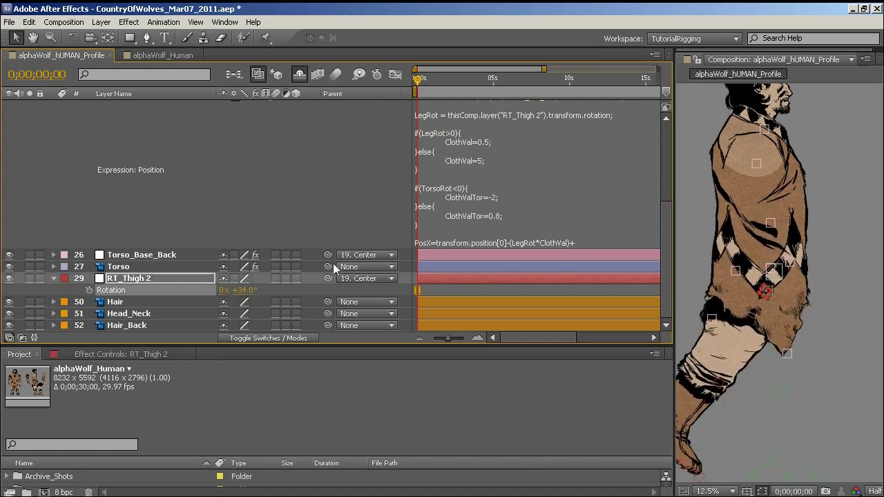
{"action": "left_click_drag", "start_coordinate": [667, 279], "coordinate": [526, 280]}
{"action": "left_click_drag", "start_coordinate": [247, 296], "coordinate": [191, 276]}
Test and undo a slight torso tilt, then re-swing RT_Thigh 2, leaving it near +2°
{"action": "scroll", "coordinate": [203, 177], "scroll_direction": "up", "scroll_amount": 5}
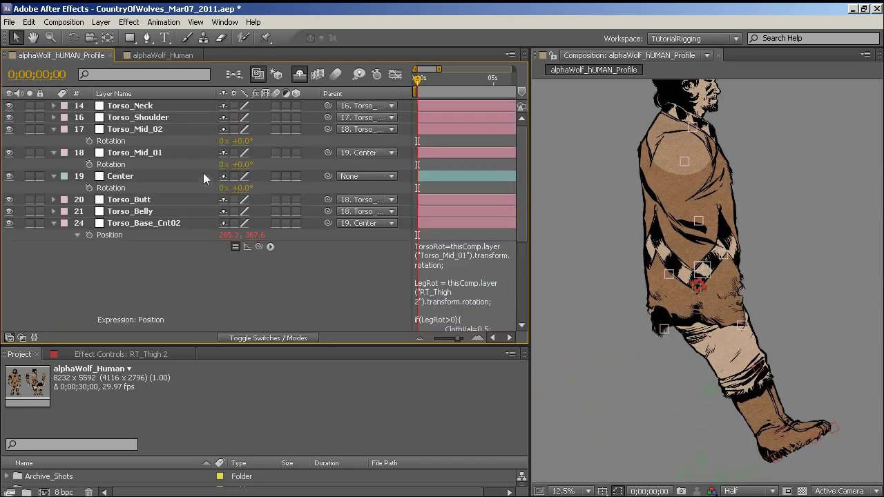
{"action": "left_click_drag", "start_coordinate": [241, 166], "coordinate": [256, 163]}
{"action": "key", "text": "ctrl+z"}
{"action": "key", "text": "ctrl+z"}
{"action": "key", "text": "ctrl+z"}
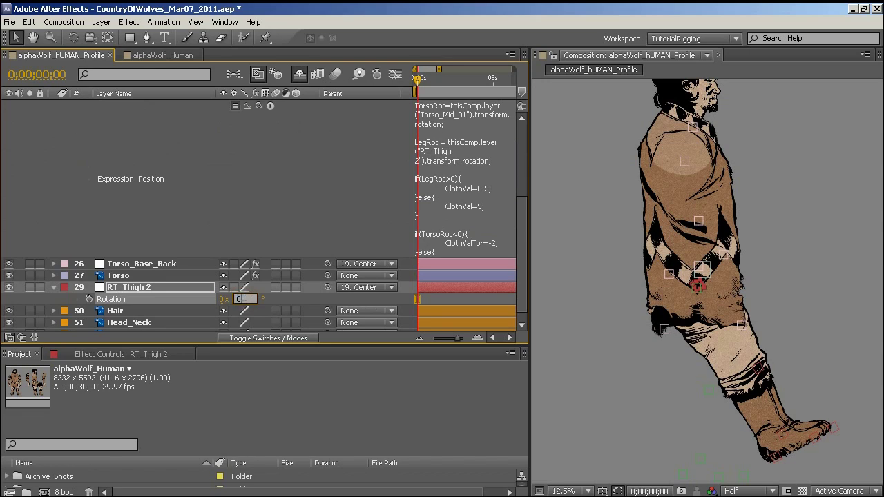
{"action": "key", "text": "Return"}
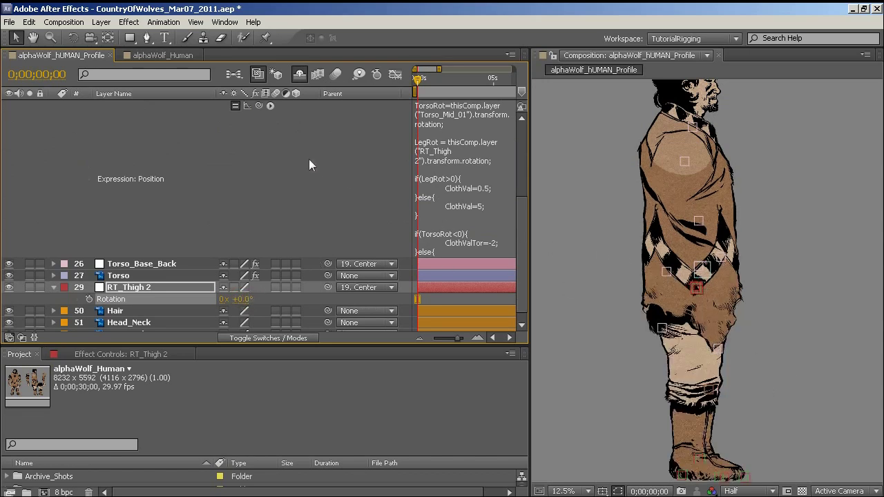
{"action": "mouse_move", "coordinate": [238, 299]}
{"action": "left_mouse_down"}
{"action": "mouse_move", "coordinate": [230, 298]}
{"action": "mouse_move", "coordinate": [238, 290]}
{"action": "mouse_move", "coordinate": [254, 299]}
{"action": "left_mouse_up"}
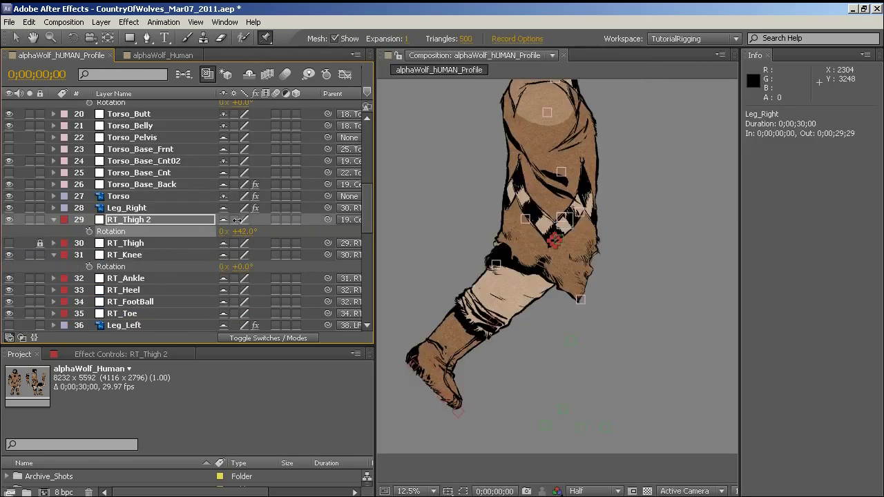
{"action": "mouse_move", "coordinate": [235, 229]}
{"action": "left_mouse_down"}
{"action": "mouse_move", "coordinate": [234, 214]}
{"action": "mouse_move", "coordinate": [262, 210]}
{"action": "mouse_move", "coordinate": [223, 216]}
{"action": "left_mouse_up"}
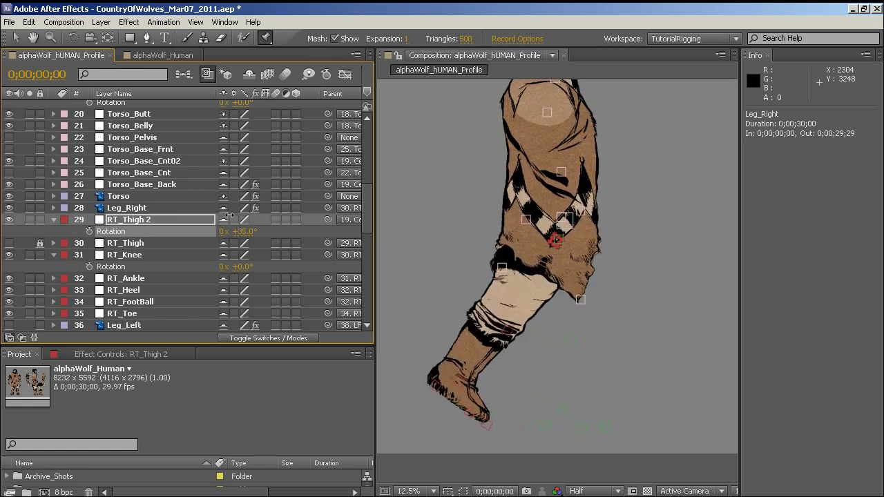
{"action": "key", "text": "ctrl+z"}
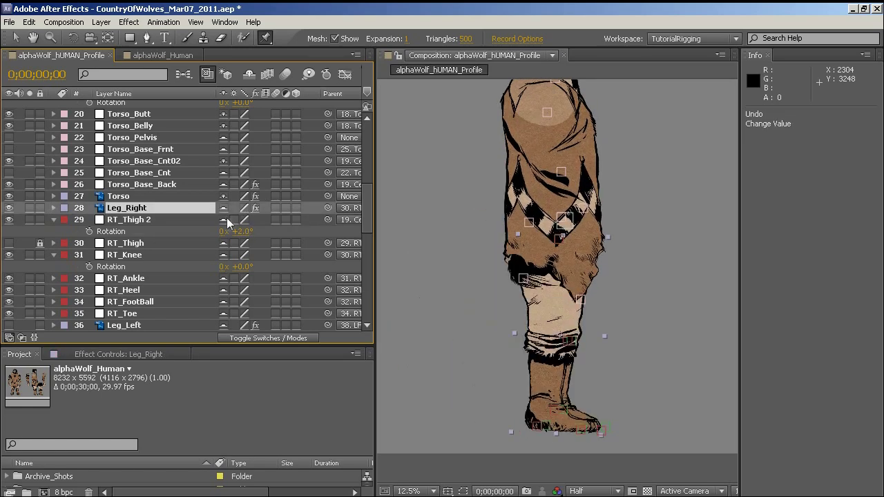
Reveal the Torso layer's Puppet Mesh 1 Deform pins
{"action": "left_click", "coordinate": [118, 197]}
{"action": "key", "text": "u"}
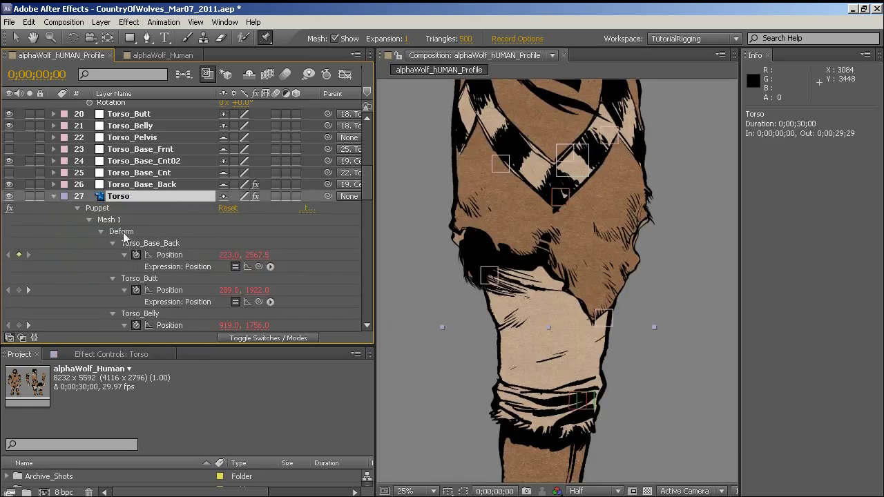
{"action": "left_click", "coordinate": [125, 233]}
Pan the composition view, return to the Puppet Pin tool, and select the Torso_Base_Back pin
{"action": "key", "text": "h"}
{"action": "scroll", "coordinate": [571, 258], "scroll_direction": "up", "scroll_amount": 6}
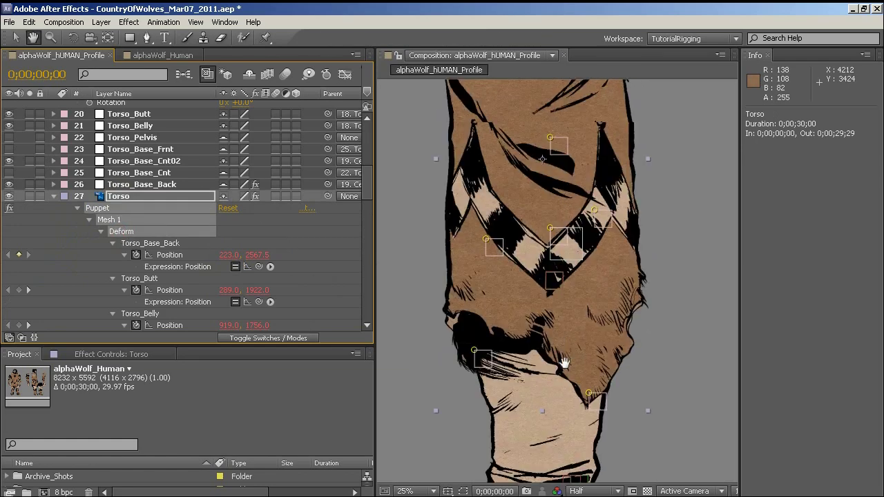
{"action": "scroll", "coordinate": [537, 178], "scroll_direction": "up", "scroll_amount": 3}
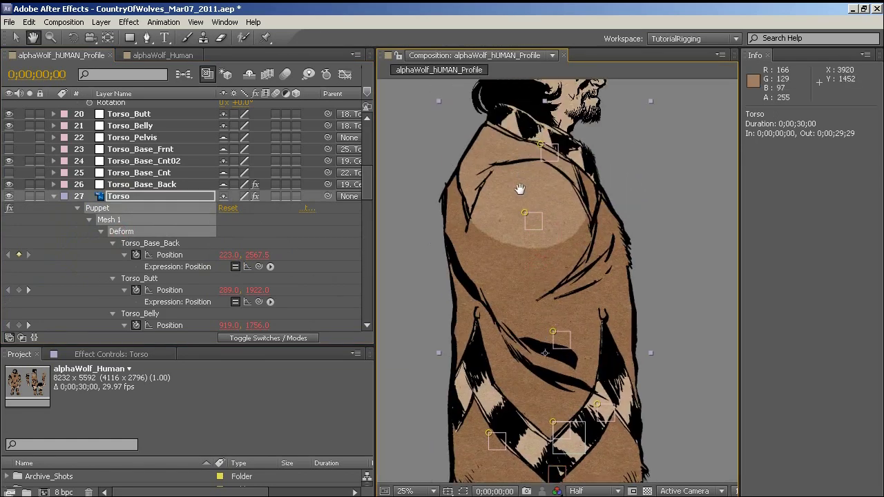
{"action": "scroll", "coordinate": [531, 221], "scroll_direction": "down", "scroll_amount": 3}
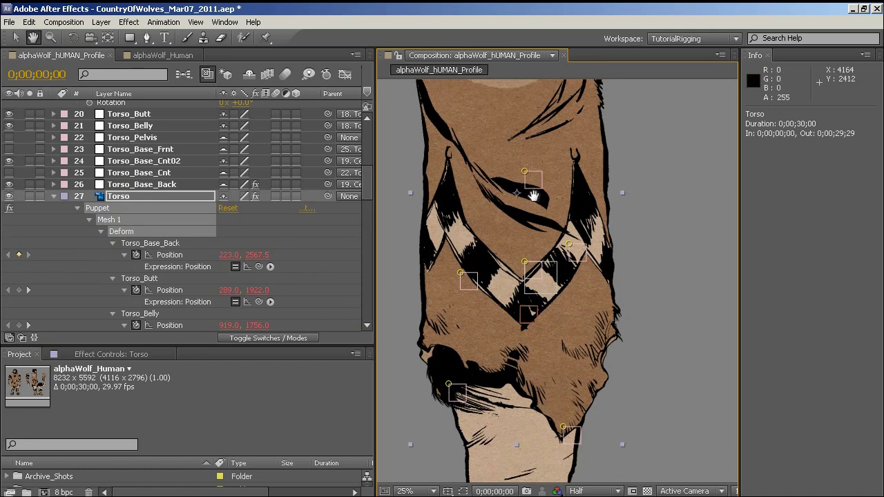
{"action": "scroll", "coordinate": [539, 208], "scroll_direction": "down", "scroll_amount": 2}
{"action": "scroll", "coordinate": [534, 278], "scroll_direction": "up", "scroll_amount": 1}
{"action": "scroll", "coordinate": [531, 237], "scroll_direction": "down", "scroll_amount": 1}
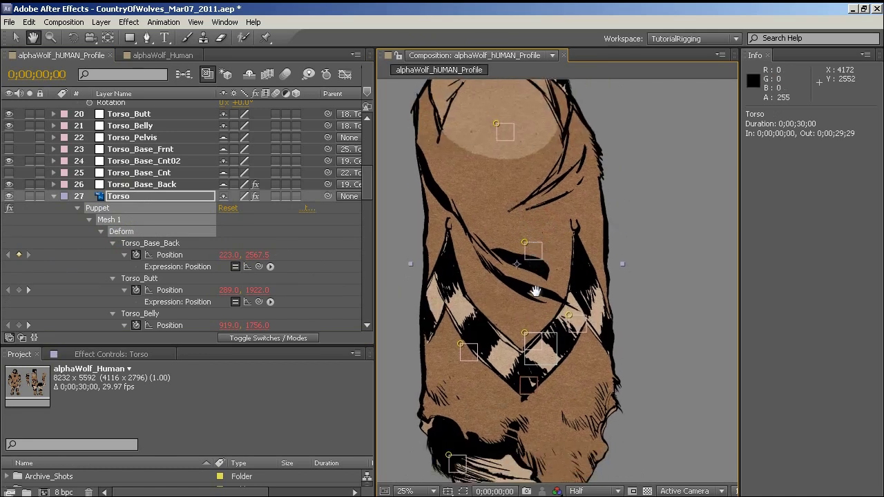
{"action": "scroll", "coordinate": [535, 291], "scroll_direction": "down", "scroll_amount": 3}
{"action": "scroll", "coordinate": [539, 292], "scroll_direction": "up", "scroll_amount": 1}
{"action": "scroll", "coordinate": [542, 292], "scroll_direction": "down", "scroll_amount": 1}
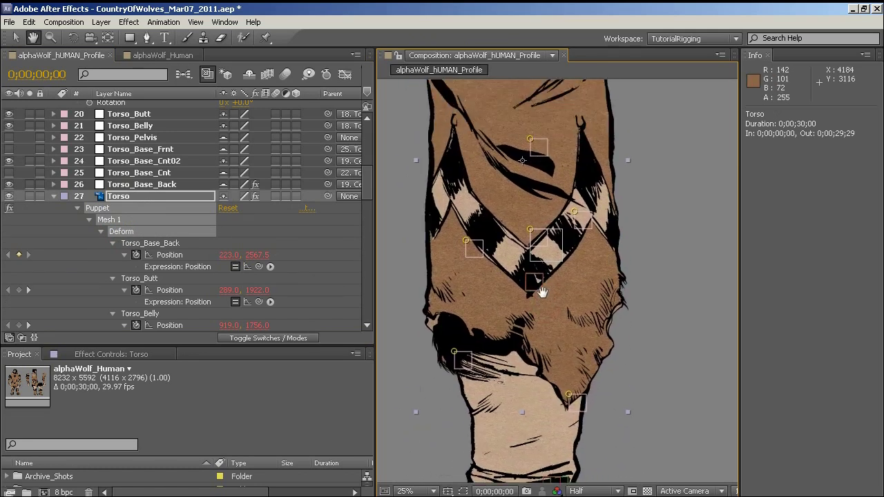
{"action": "scroll", "coordinate": [540, 298], "scroll_direction": "up", "scroll_amount": 1}
{"action": "key", "text": "ctrl+p"}
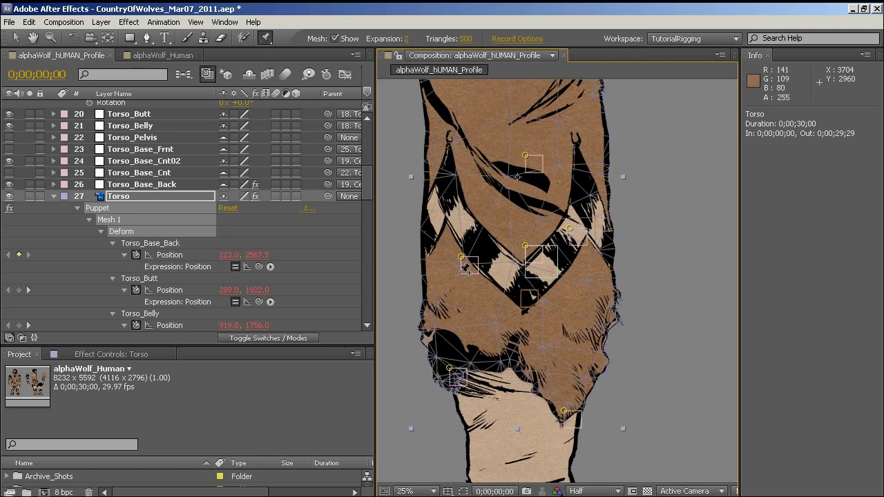
{"action": "scroll", "coordinate": [515, 299], "scroll_direction": "down", "scroll_amount": 3}
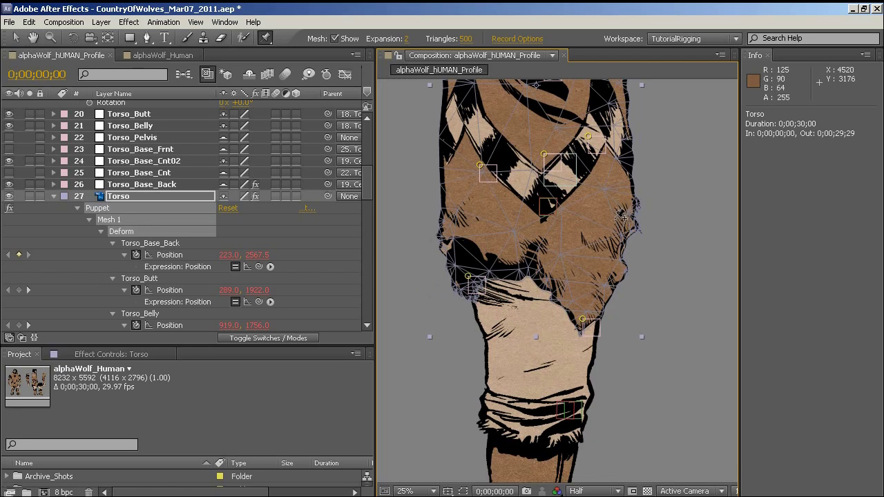
{"action": "scroll", "coordinate": [643, 239], "scroll_direction": "up", "scroll_amount": 2}
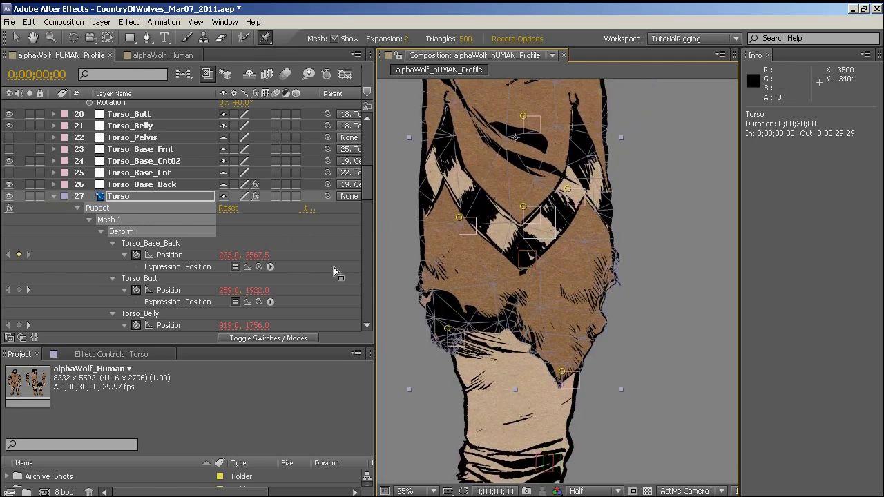
{"action": "left_click", "coordinate": [135, 185]}
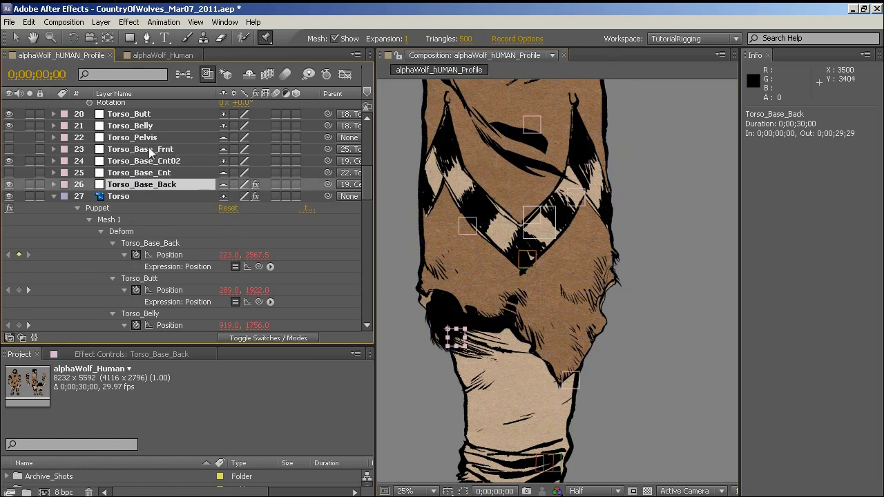
Hide shy layers, collapse the Torso layer's puppet properties, and widen the timeline
{"action": "scroll", "coordinate": [138, 148], "scroll_direction": "up", "scroll_amount": 1}
{"action": "left_click", "coordinate": [124, 163]}
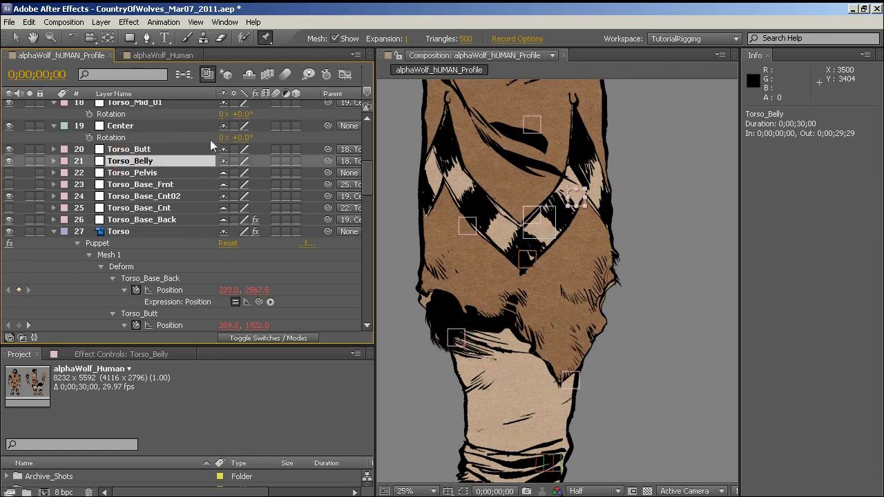
{"action": "left_click", "coordinate": [251, 77]}
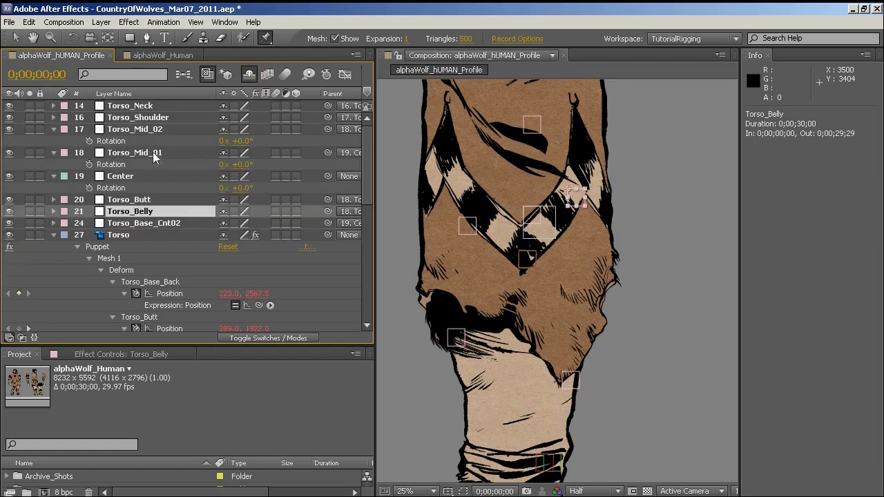
{"action": "left_click", "coordinate": [136, 201]}
{"action": "left_click", "coordinate": [138, 213]}
{"action": "left_click", "coordinate": [55, 236]}
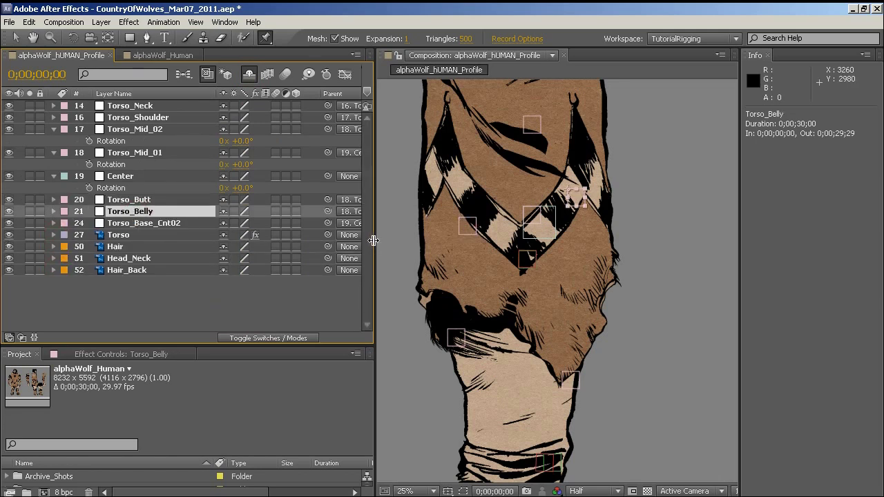
{"action": "left_click_drag", "start_coordinate": [374, 240], "coordinate": [473, 240]}
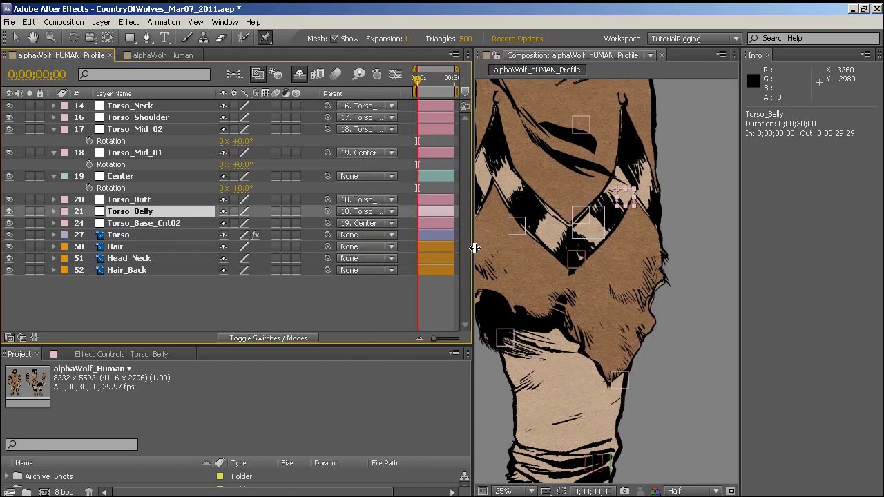
{"action": "key", "text": "h"}
{"action": "left_click_drag", "start_coordinate": [613, 257], "coordinate": [684, 254]}
{"action": "key", "text": "ctrl+p"}
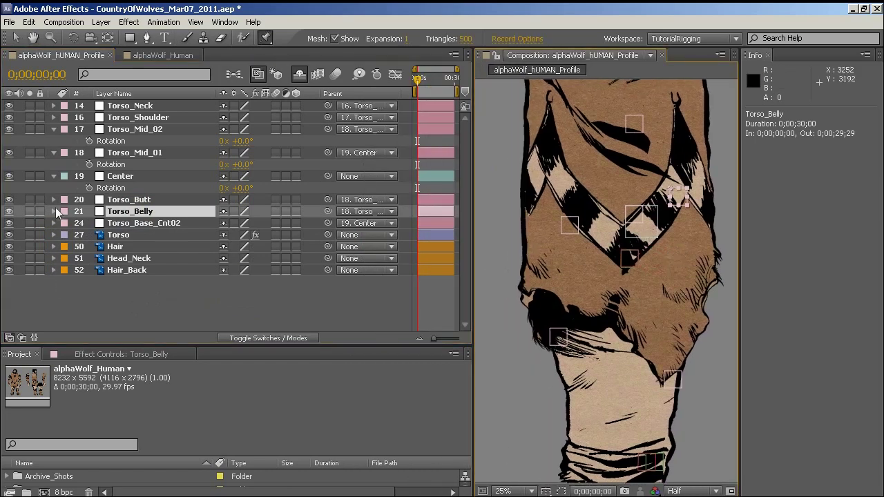
Show the Position expressions of Torso_Belly and Torso_Butt and widen the timeline to read them
{"action": "left_click", "coordinate": [53, 211]}
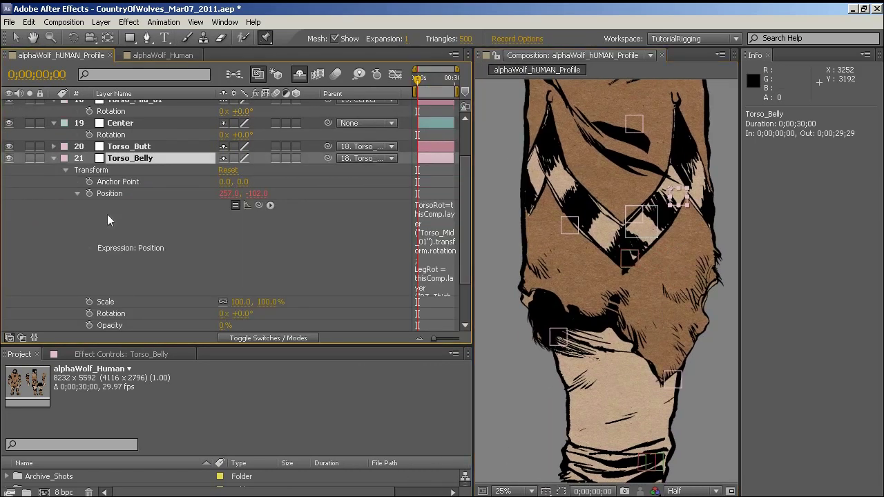
{"action": "key", "text": "e"}
{"action": "key", "text": "e"}
{"action": "left_click", "coordinate": [124, 279]}
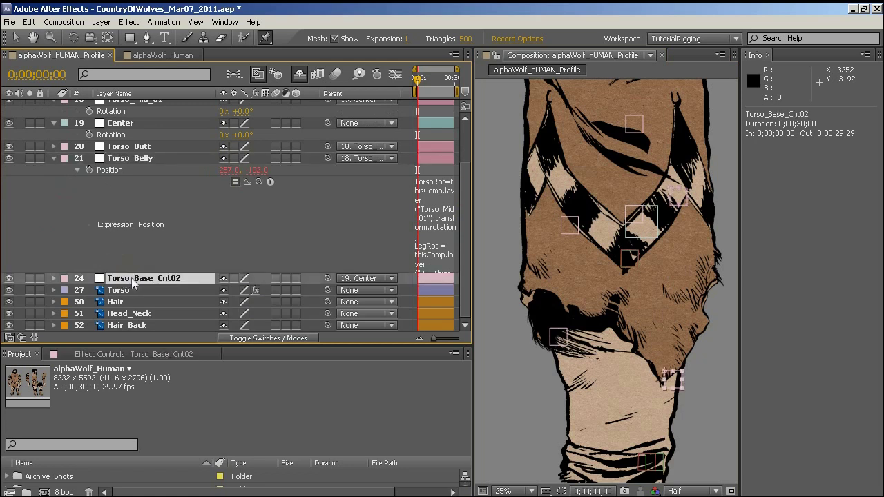
{"action": "left_click", "coordinate": [138, 147]}
{"action": "key", "text": "e"}
{"action": "key", "text": "e"}
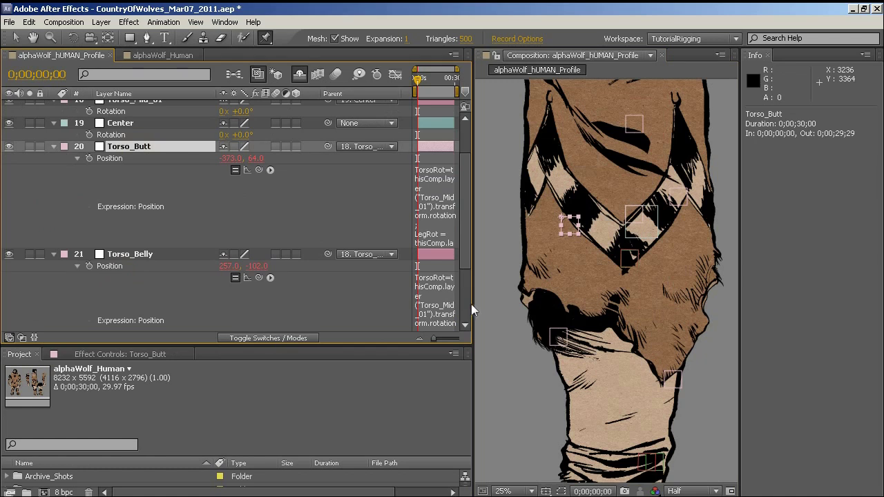
{"action": "left_click_drag", "start_coordinate": [474, 304], "coordinate": [597, 304]}
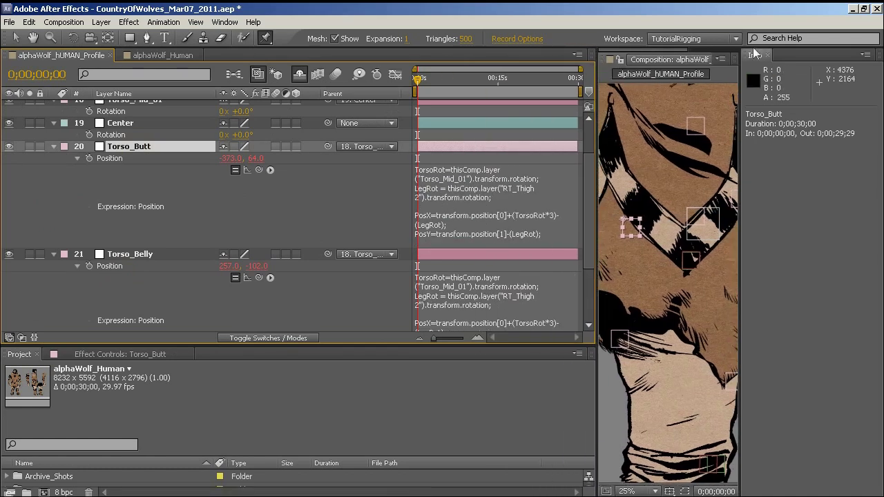
Widen the timeline, frame the wolf figure, and open Torso_Butt's Position expression
{"action": "left_click", "coordinate": [768, 55]}
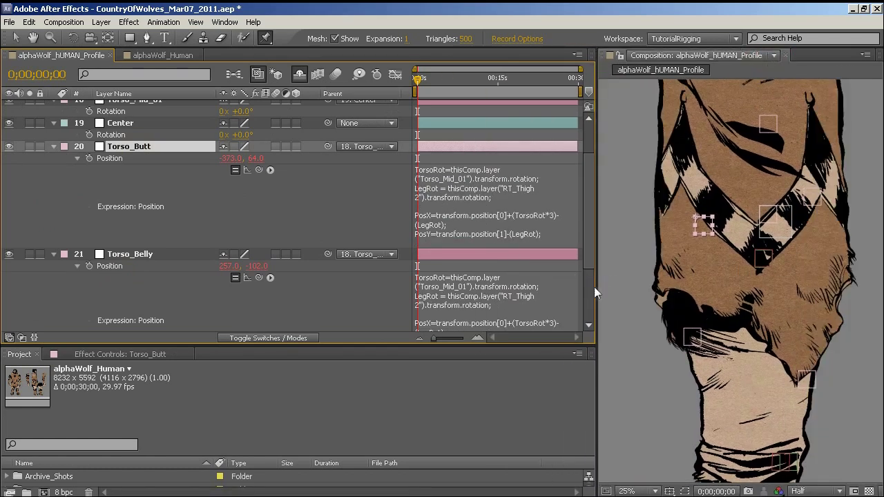
{"action": "left_click_drag", "start_coordinate": [594, 291], "coordinate": [680, 271]}
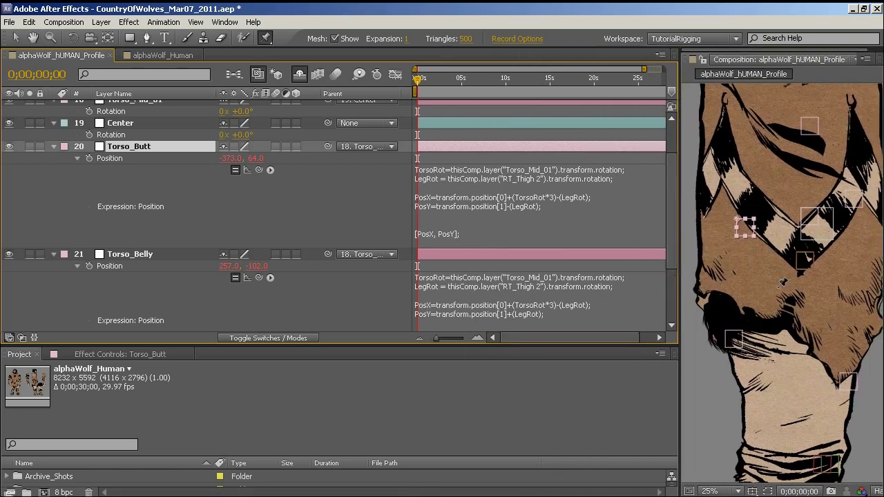
{"action": "left_click_drag", "start_coordinate": [819, 283], "coordinate": [784, 262]}
{"action": "scroll", "coordinate": [804, 296], "scroll_direction": "down", "scroll_amount": 1}
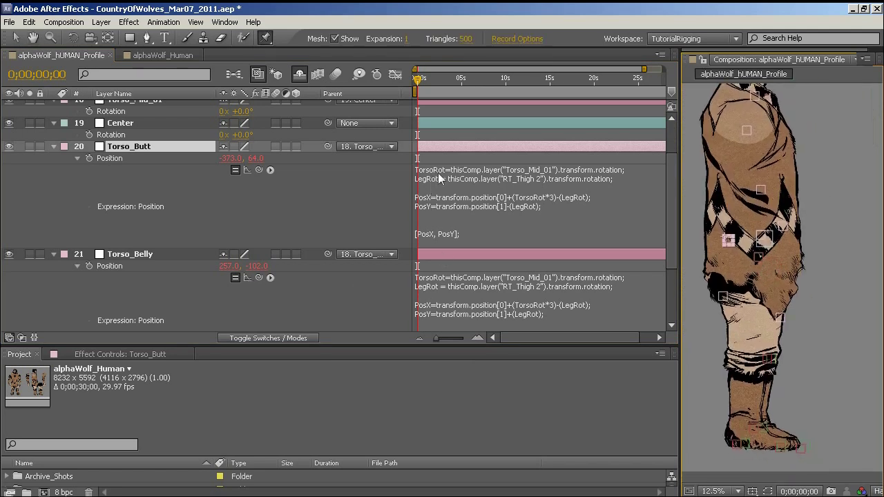
{"action": "left_click", "coordinate": [439, 179]}
{"action": "left_click", "coordinate": [440, 178]}
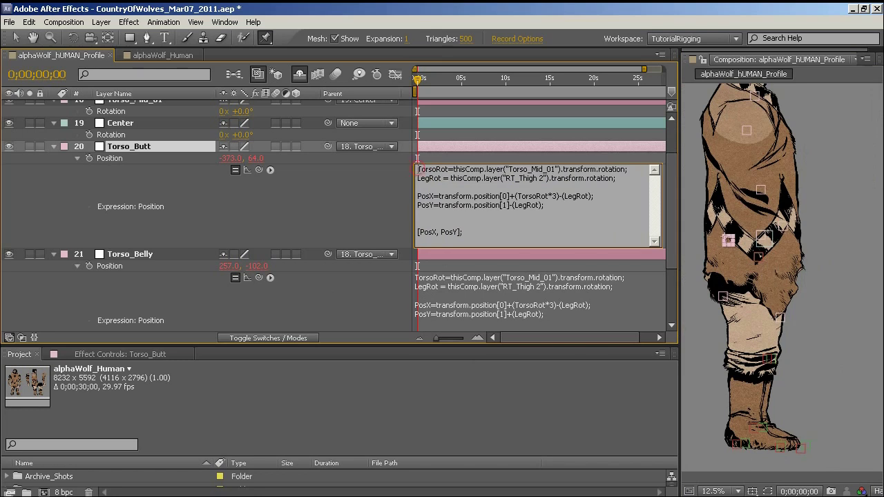
{"action": "left_click", "coordinate": [446, 169]}
{"action": "left_click_drag", "start_coordinate": [512, 171], "coordinate": [532, 172]}
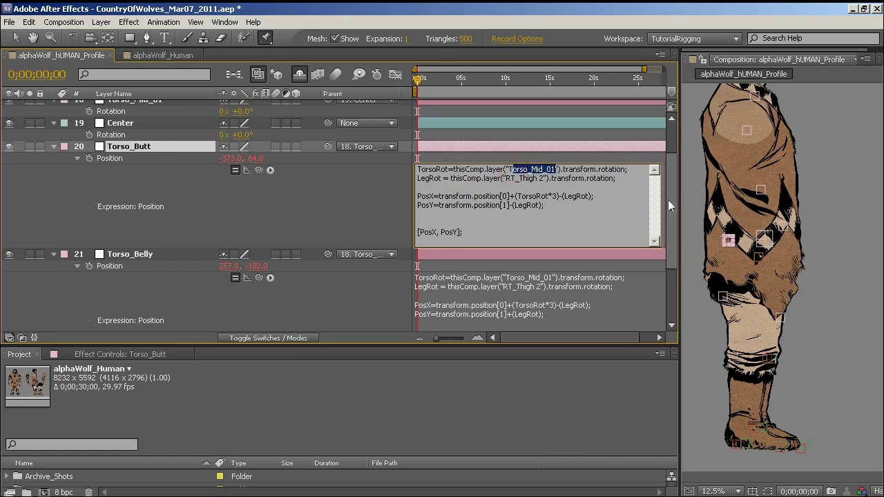
{"action": "left_click_drag", "start_coordinate": [671, 199], "coordinate": [675, 180]}
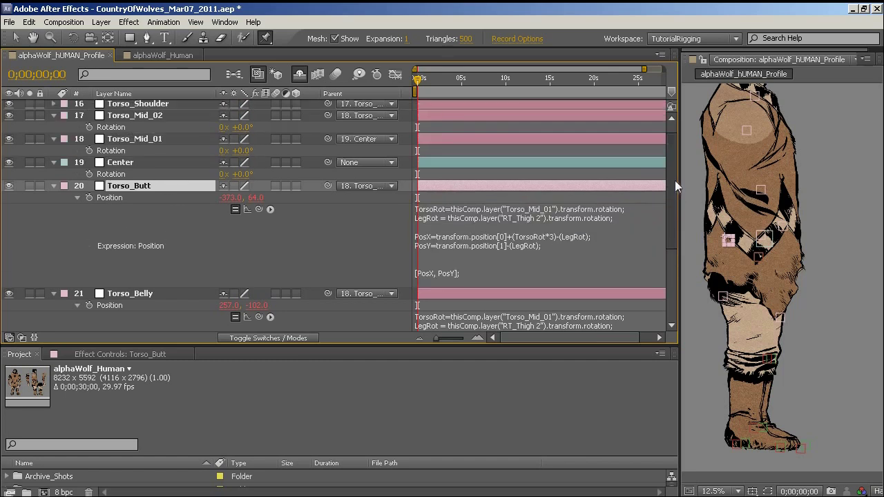
Pick-whip TorsoRot to Torso_Mid_01 Rotation and LegRot to RT_Thigh 2 Rotation
{"action": "left_click", "coordinate": [502, 215]}
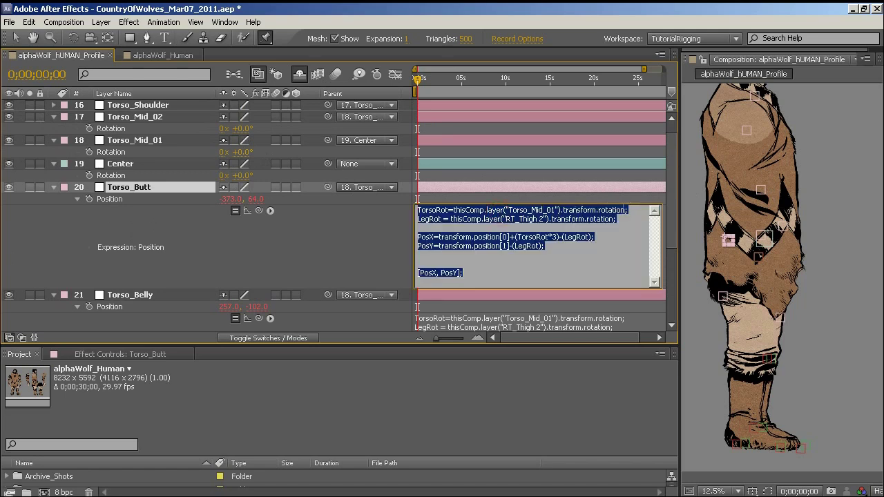
{"action": "left_click_drag", "start_coordinate": [638, 211], "coordinate": [466, 210]}
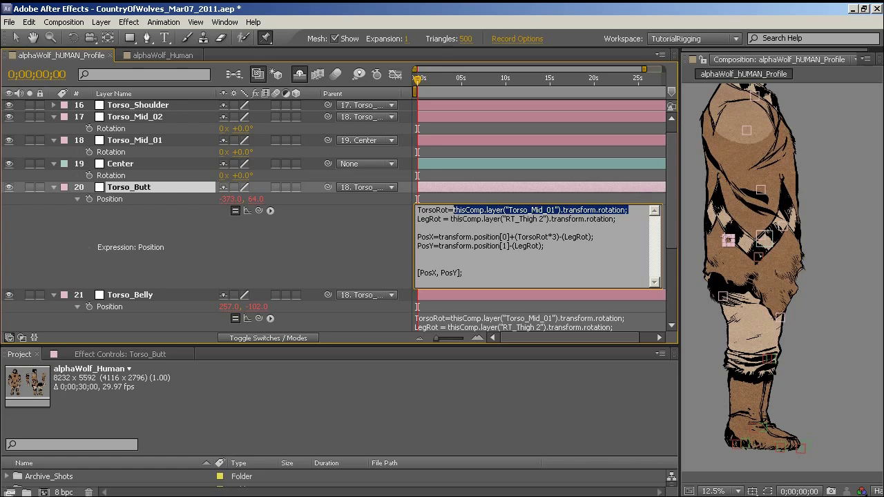
{"action": "key", "text": "BackSpace"}
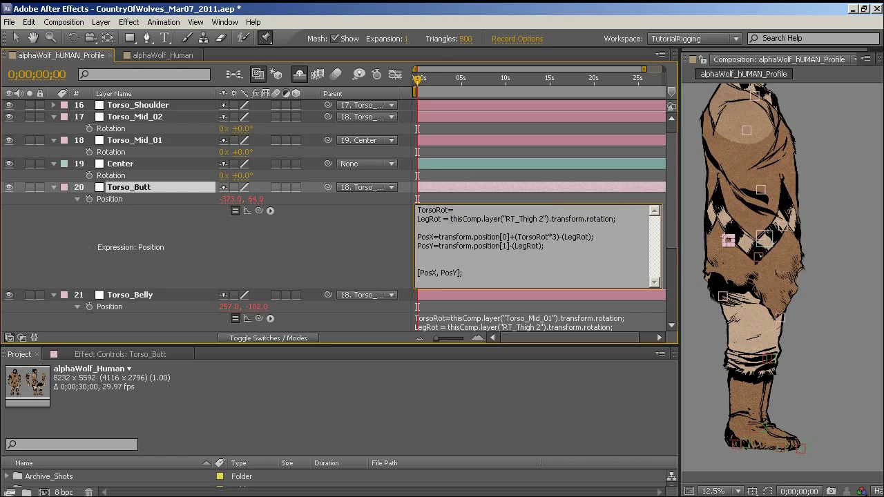
{"action": "left_click_drag", "start_coordinate": [259, 211], "coordinate": [124, 142]}
{"action": "left_click_drag", "start_coordinate": [260, 210], "coordinate": [176, 155]}
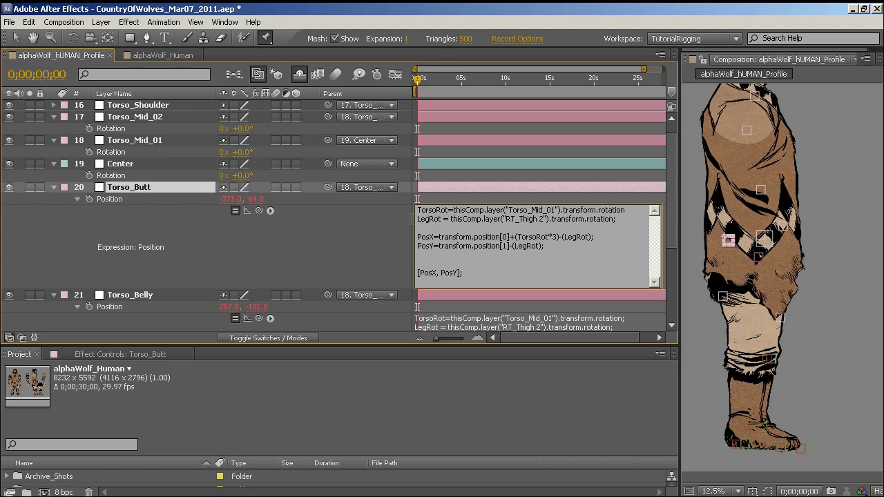
{"action": "left_click_drag", "start_coordinate": [450, 219], "coordinate": [616, 219]}
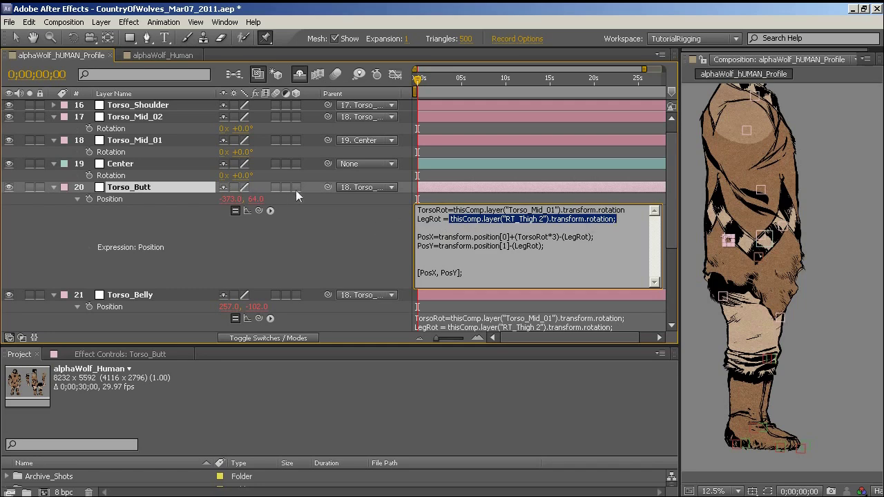
{"action": "left_click_drag", "start_coordinate": [327, 187], "coordinate": [132, 208]}
{"action": "scroll", "coordinate": [492, 271], "scroll_direction": "up", "scroll_amount": 2}
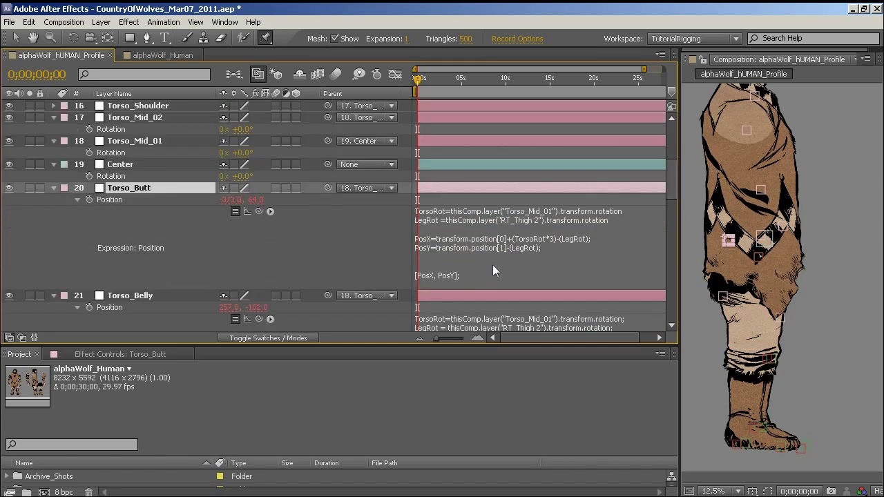
Add semicolons to the rotation lines and delete the extra blank line above [PosX, PosY]
{"action": "left_click", "coordinate": [618, 221]}
{"action": "left_click", "coordinate": [618, 221]}
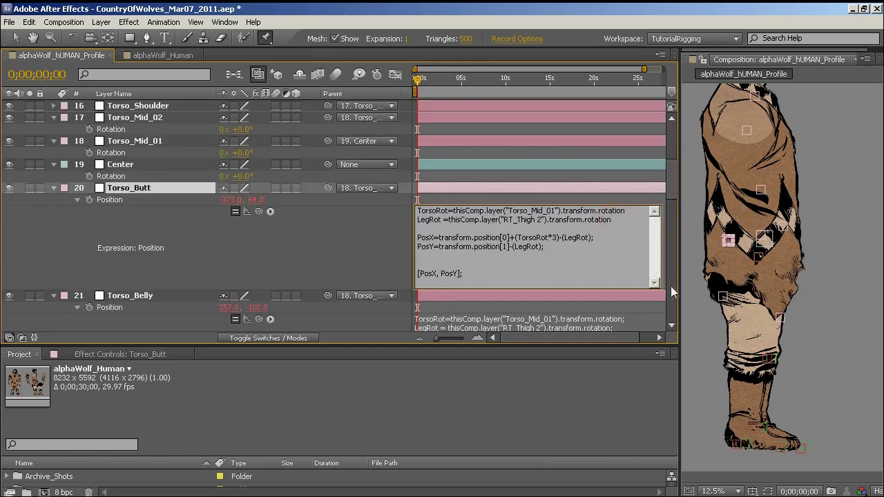
{"action": "type", "text": ";"}
{"action": "key", "text": "Up"}
{"action": "key", "text": "End"}
{"action": "type", "text": ";"}
{"action": "left_click", "coordinate": [416, 265]}
{"action": "key", "text": "BackSpace"}
{"action": "left_click_drag", "start_coordinate": [439, 237], "coordinate": [509, 238]}
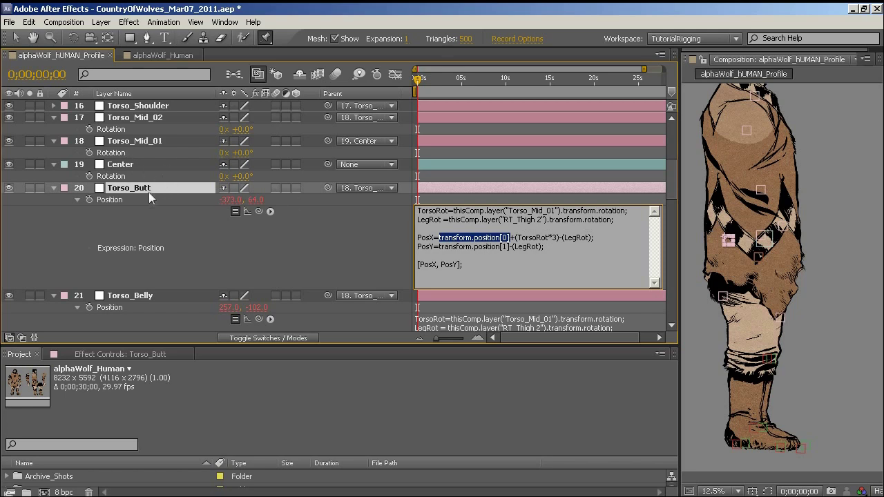
Commit the expression, test shifting Torso_Butt's X, and re-enable the expression
{"action": "key", "text": "KP_Enter"}
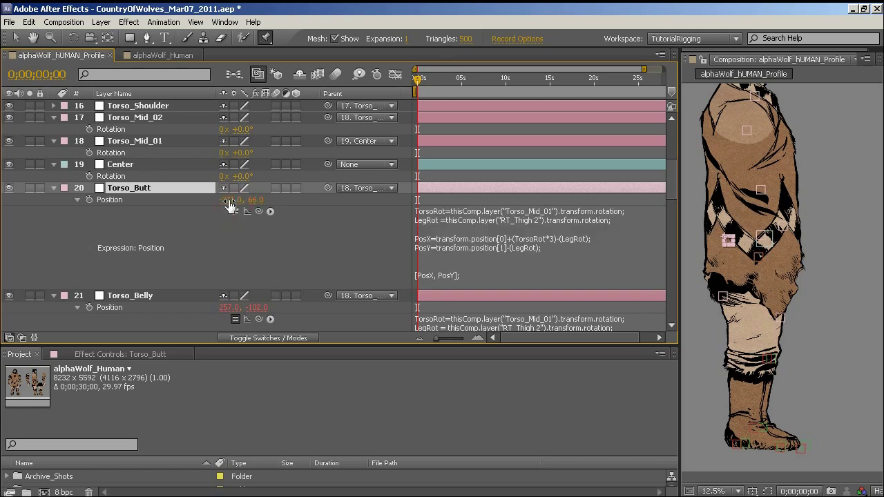
{"action": "left_click_drag", "start_coordinate": [230, 205], "coordinate": [297, 204]}
{"action": "left_click", "coordinate": [235, 212]}
Scrub Torso_Mid_01's Rotation to around 22° and beyond to check Torso_Butt follows
{"action": "scroll", "coordinate": [195, 156], "scroll_direction": "up", "scroll_amount": 3}
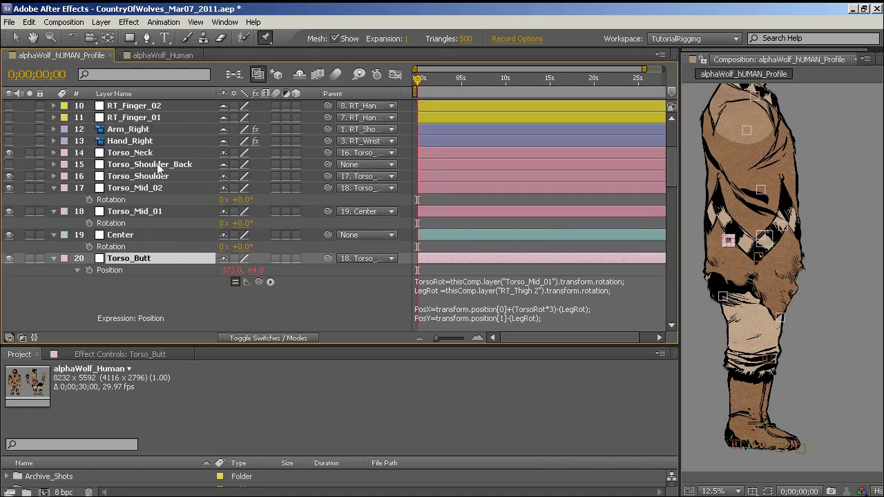
{"action": "left_click", "coordinate": [151, 191]}
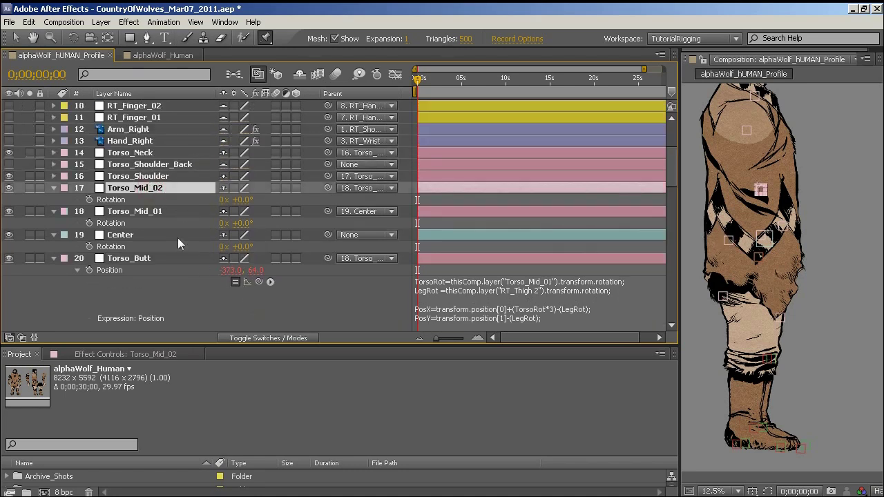
{"action": "left_click", "coordinate": [144, 211]}
{"action": "scroll", "coordinate": [350, 298], "scroll_direction": "down", "scroll_amount": 2}
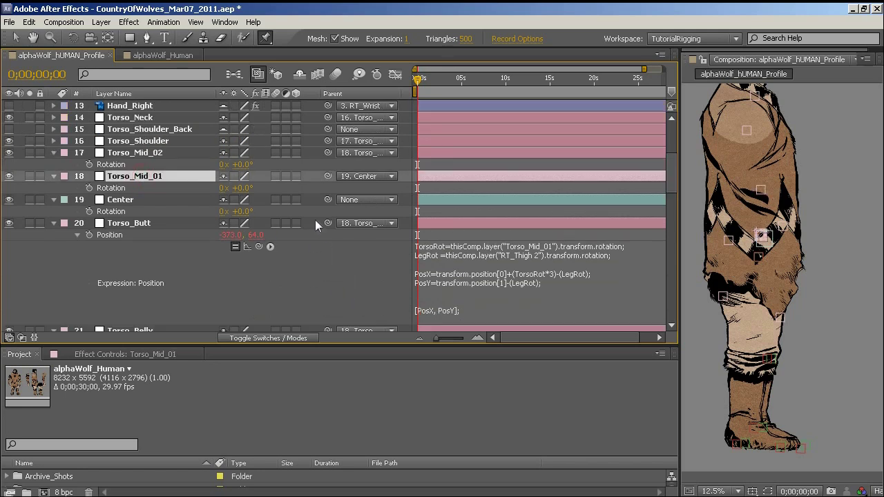
{"action": "left_click", "coordinate": [147, 223]}
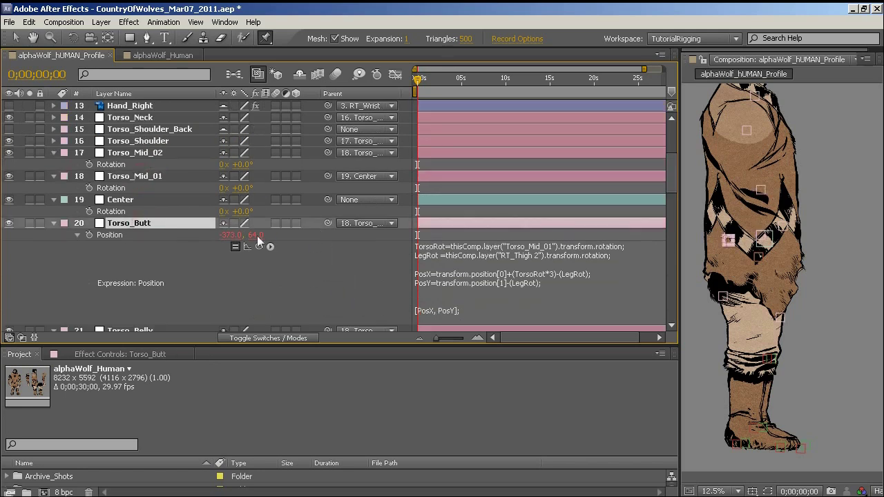
{"action": "left_click", "coordinate": [153, 154]}
{"action": "left_click", "coordinate": [149, 177]}
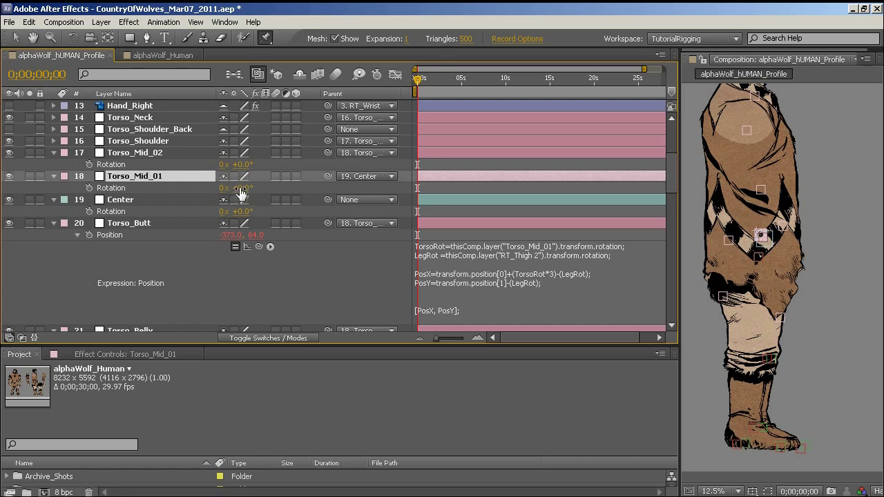
{"action": "left_click_drag", "start_coordinate": [240, 188], "coordinate": [271, 188]}
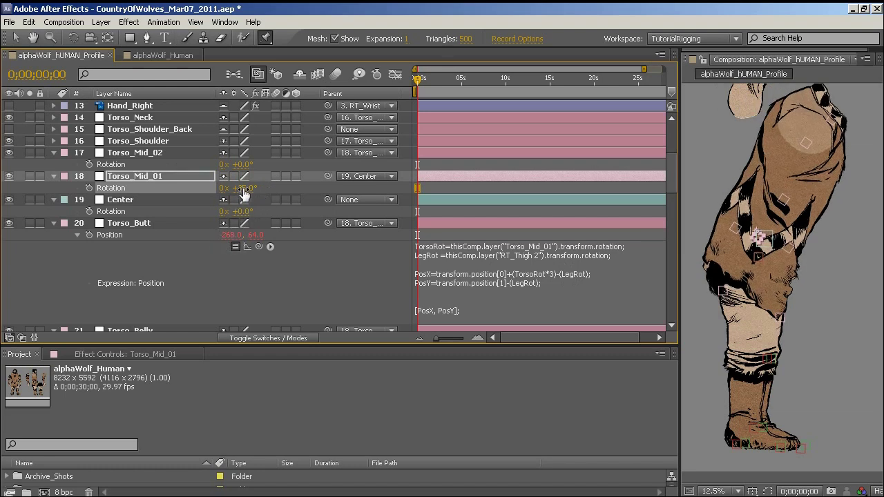
{"action": "left_click_drag", "start_coordinate": [246, 188], "coordinate": [241, 191]}
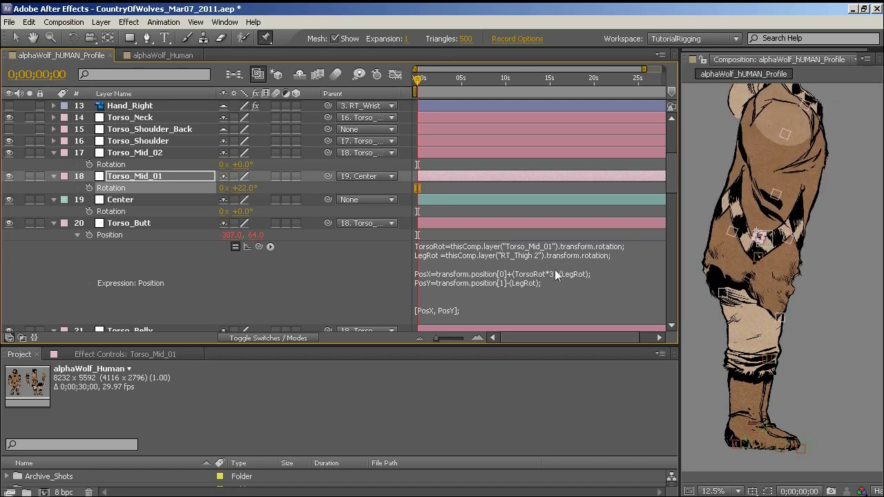
{"action": "left_click_drag", "start_coordinate": [242, 189], "coordinate": [247, 188]}
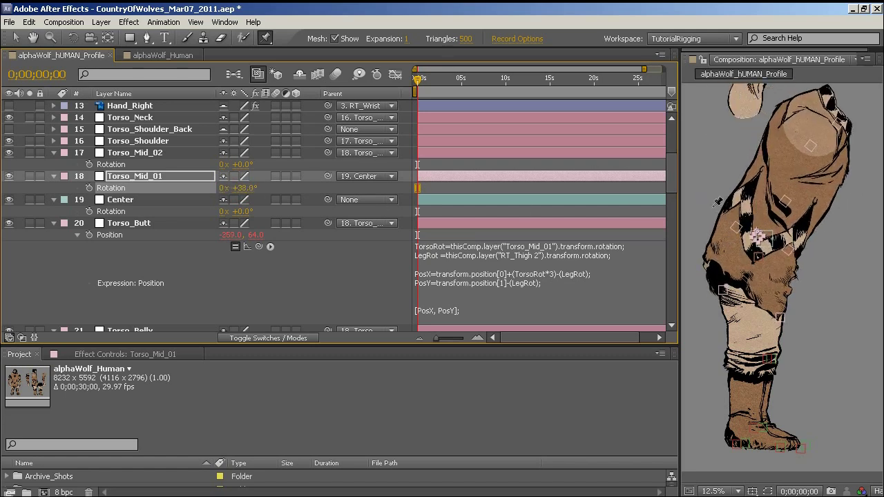
Set Torso_Mid_01's Rotation back to 0°
{"action": "left_click", "coordinate": [241, 188]}
{"action": "type", "text": "0"}
{"action": "key", "text": "Return"}
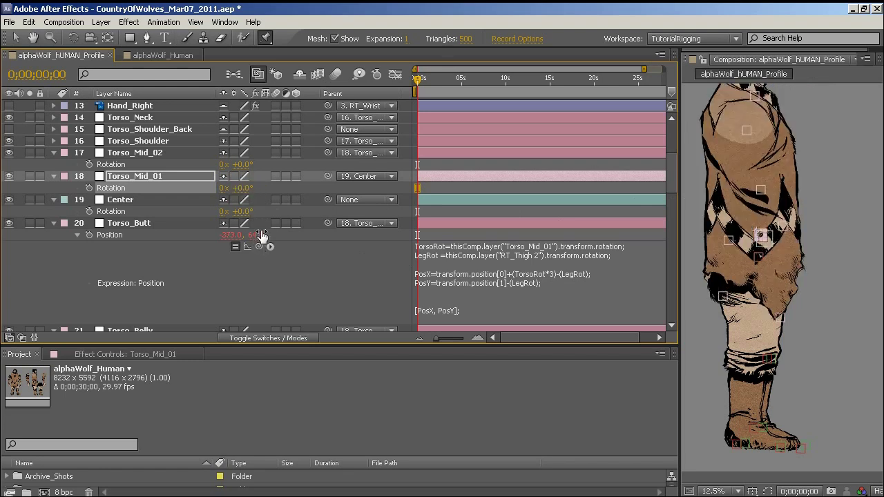
Set RT_Thigh 2's Rotation to 0°
{"action": "scroll", "coordinate": [252, 193], "scroll_direction": "down", "scroll_amount": 4}
{"action": "scroll", "coordinate": [252, 201], "scroll_direction": "up", "scroll_amount": 3}
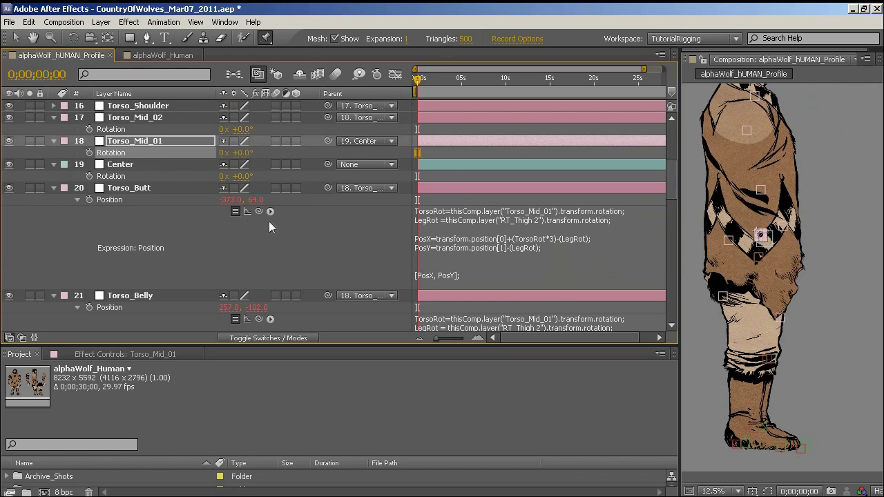
{"action": "scroll", "coordinate": [270, 225], "scroll_direction": "down", "scroll_amount": 4}
{"action": "scroll", "coordinate": [288, 228], "scroll_direction": "down", "scroll_amount": 4}
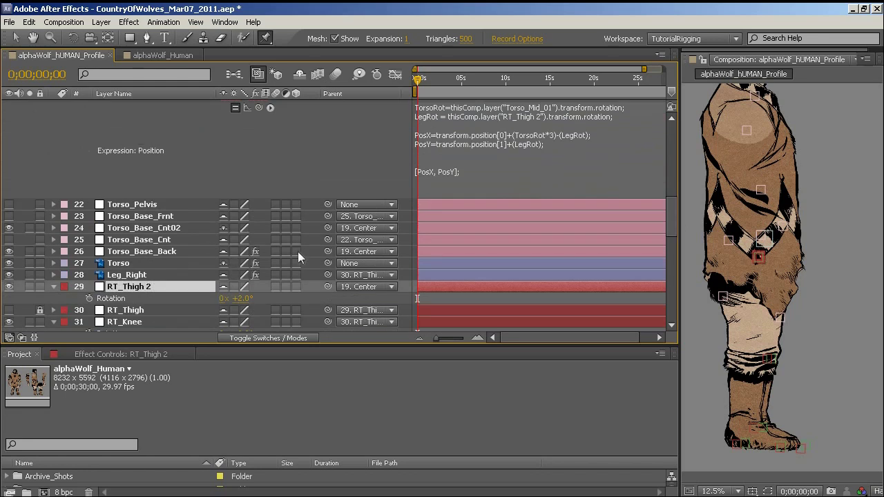
{"action": "left_click", "coordinate": [252, 299]}
{"action": "type", "text": "0"}
{"action": "key", "text": "Return"}
Swing RT_Thigh 2 to -39° and -45° to test the pins, then back near vertical
{"action": "scroll", "coordinate": [262, 207], "scroll_direction": "up", "scroll_amount": 8}
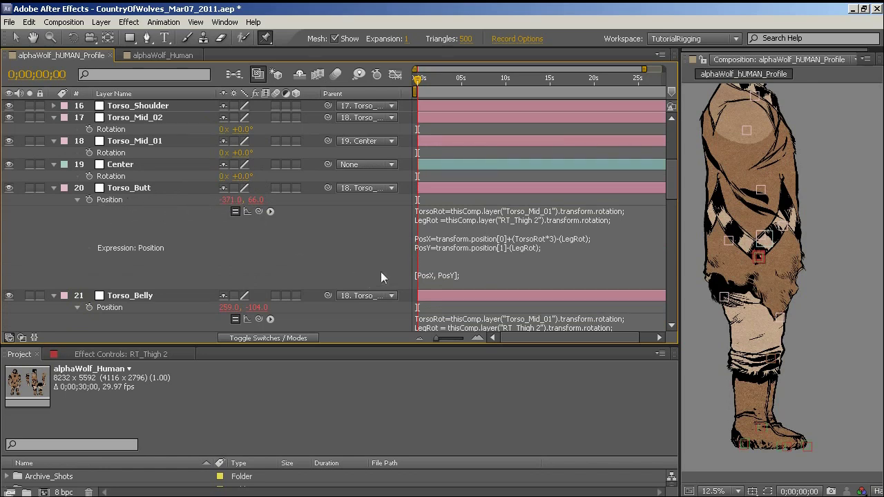
{"action": "scroll", "coordinate": [381, 271], "scroll_direction": "down", "scroll_amount": 5}
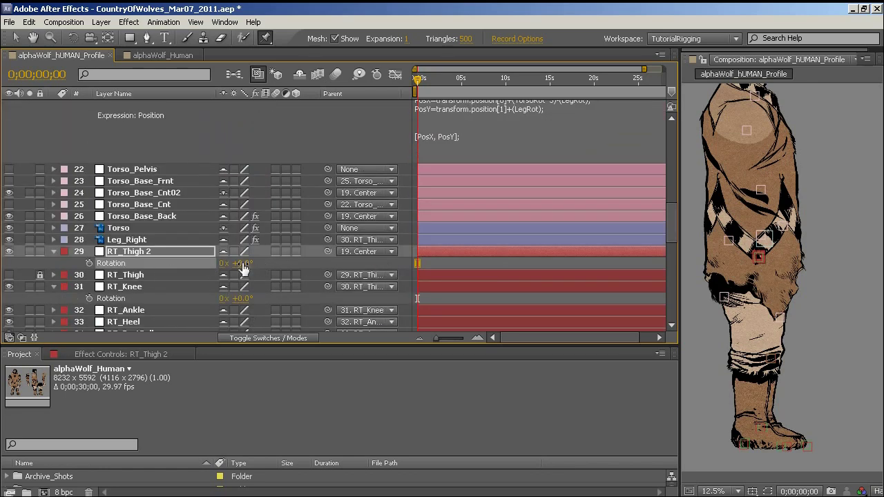
{"action": "left_click_drag", "start_coordinate": [238, 264], "coordinate": [197, 264]}
{"action": "scroll", "coordinate": [305, 120], "scroll_direction": "up", "scroll_amount": 5}
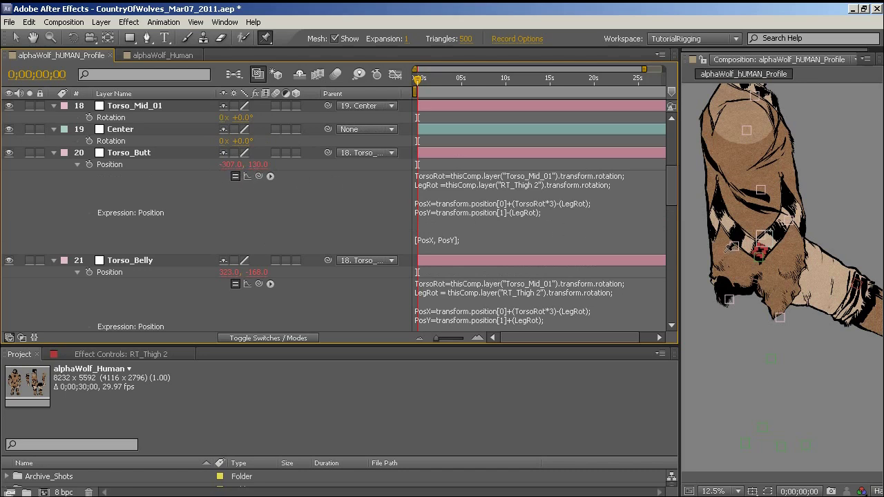
{"action": "scroll", "coordinate": [252, 232], "scroll_direction": "up", "scroll_amount": 1}
{"action": "scroll", "coordinate": [251, 232], "scroll_direction": "down", "scroll_amount": 4}
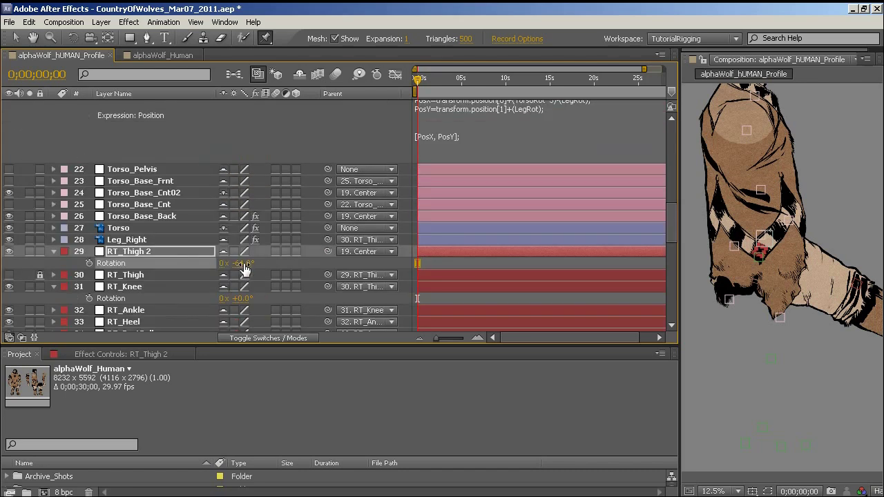
{"action": "left_click", "coordinate": [243, 264]}
{"action": "type", "text": "-45"}
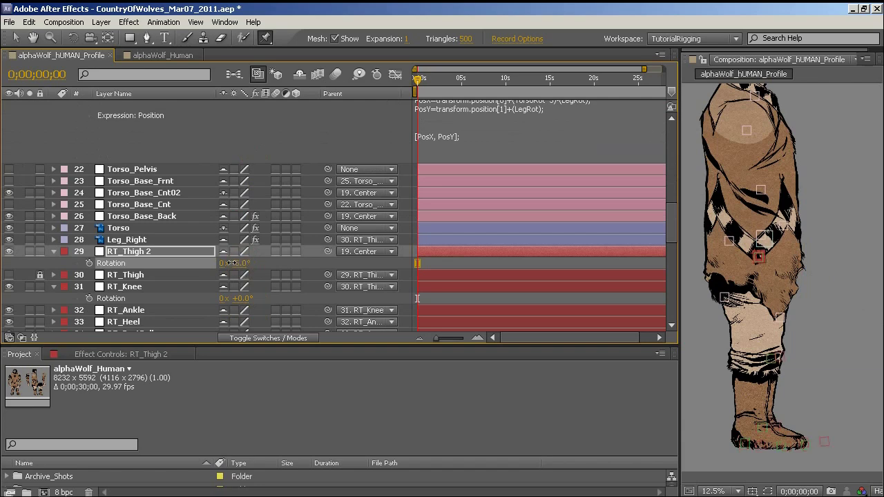
{"action": "key", "text": "Return"}
{"action": "left_click_drag", "start_coordinate": [208, 263], "coordinate": [445, 183]}
{"action": "scroll", "coordinate": [445, 182], "scroll_direction": "up", "scroll_amount": 4}
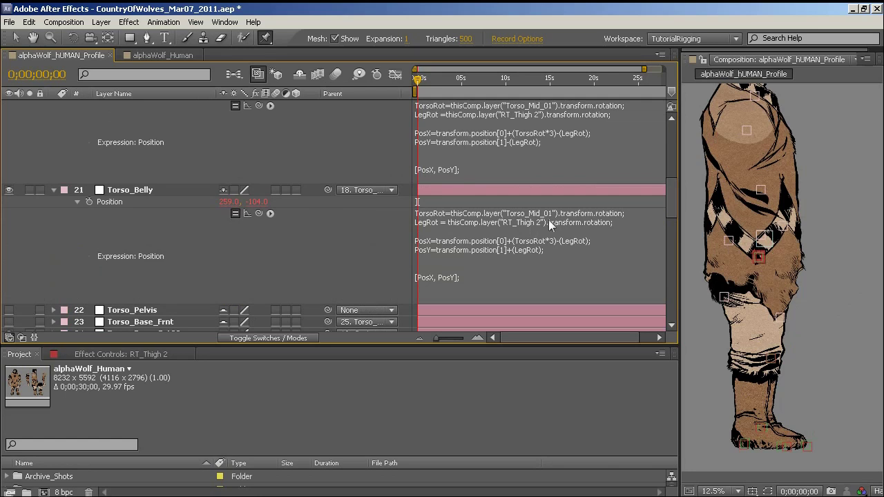
Change Torso_Butt's PosX to +(LegRot), test by rotating RT_Thigh 2, then undo the rotation
{"action": "scroll", "coordinate": [548, 219], "scroll_direction": "up", "scroll_amount": 2}
{"action": "left_click", "coordinate": [551, 185]}
{"action": "left_click", "coordinate": [562, 203]}
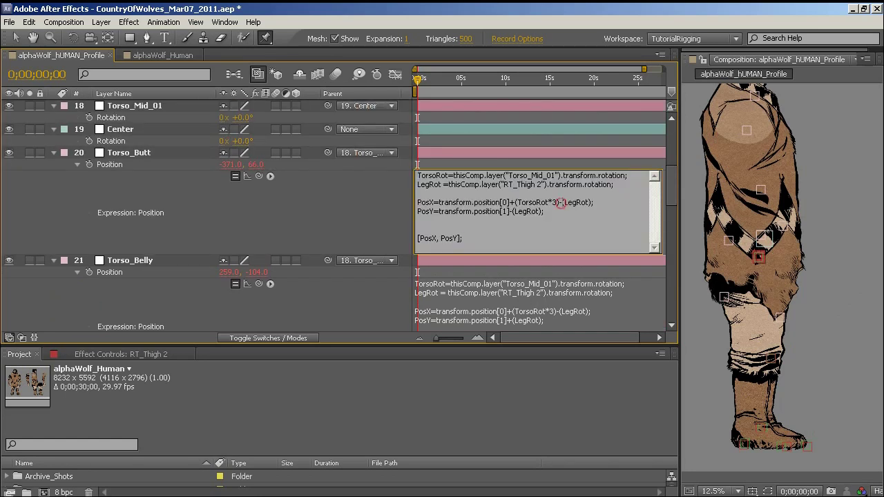
{"action": "key", "text": "BackSpace"}
{"action": "type", "text": "+"}
{"action": "key", "text": "KP_Enter"}
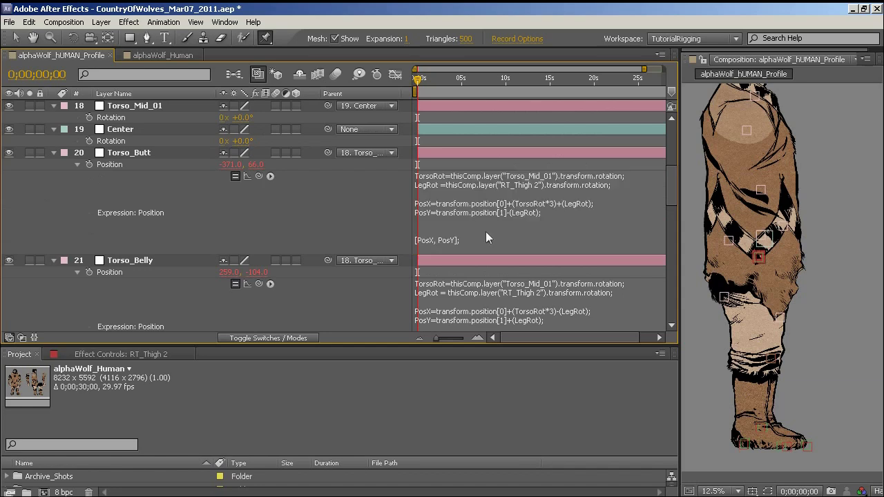
{"action": "scroll", "coordinate": [457, 228], "scroll_direction": "down", "scroll_amount": 6}
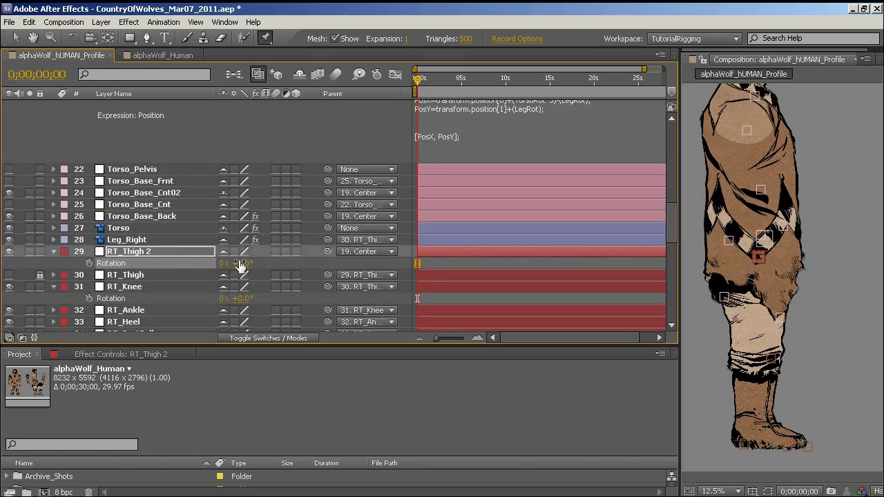
{"action": "left_click_drag", "start_coordinate": [242, 263], "coordinate": [250, 243]}
{"action": "key", "text": "ctrl+z"}
Change PosX back to -(LegRot) and reopen the expression at the PosX line
{"action": "scroll", "coordinate": [514, 166], "scroll_direction": "up", "scroll_amount": 2}
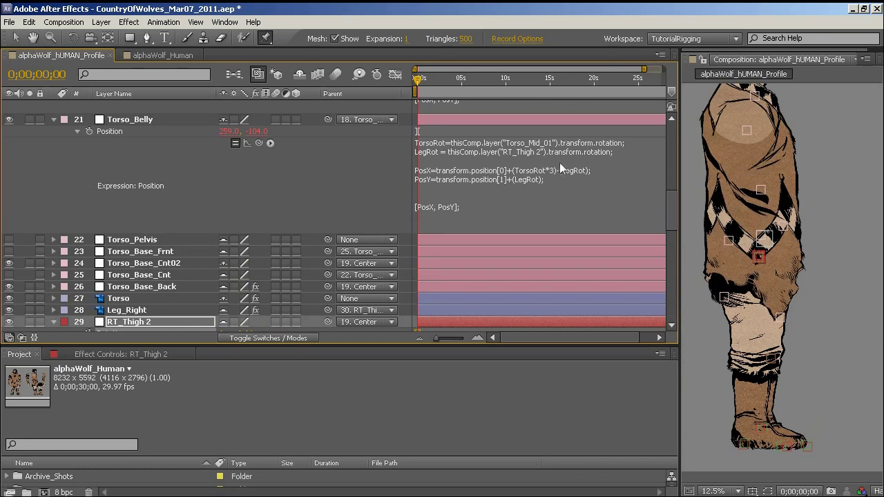
{"action": "scroll", "coordinate": [561, 157], "scroll_direction": "up", "scroll_amount": 3}
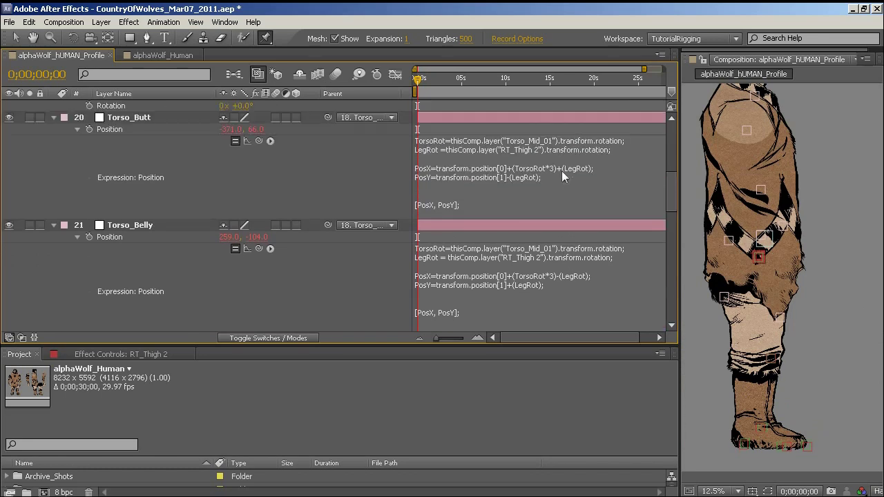
{"action": "left_click", "coordinate": [561, 168]}
{"action": "double_click", "coordinate": [561, 167]}
{"action": "type", "text": "-"}
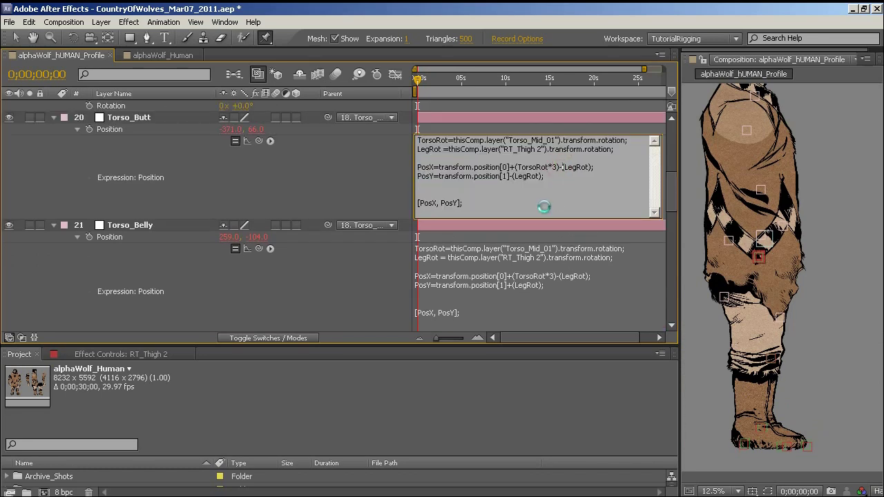
{"action": "left_click", "coordinate": [525, 219]}
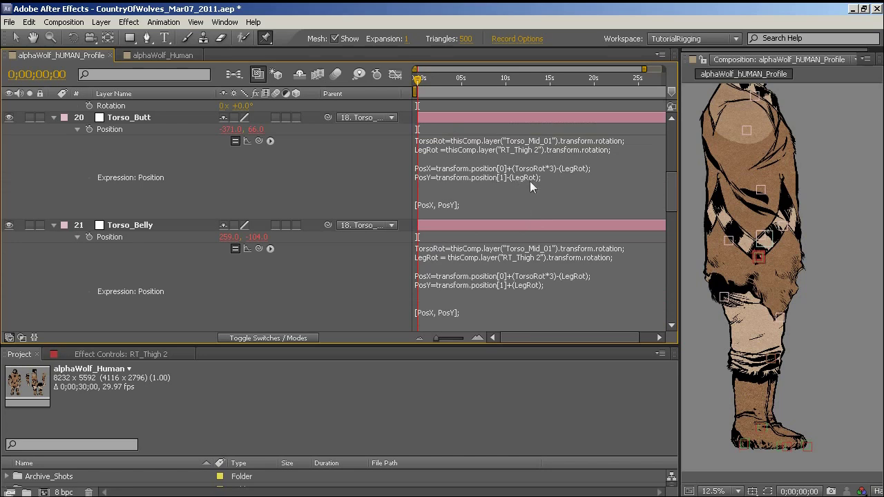
{"action": "left_click", "coordinate": [544, 169]}
{"action": "left_click", "coordinate": [557, 167]}
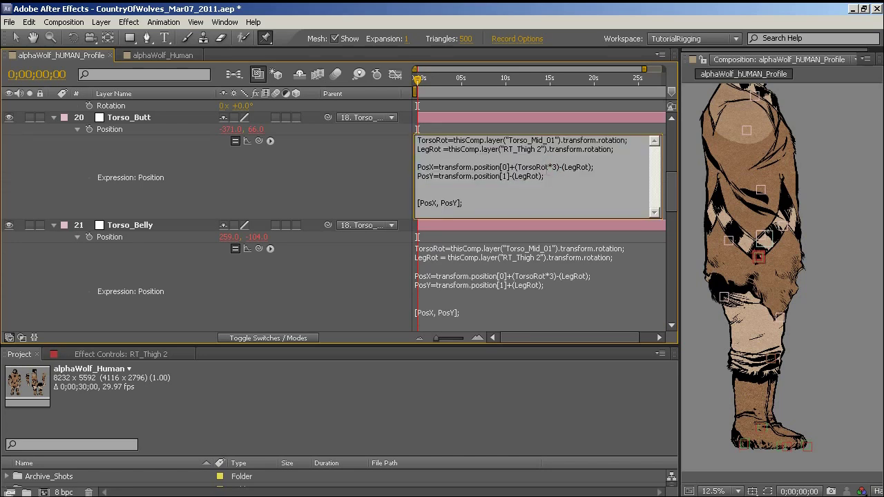
Finish the Torso_Butt edit, then test RT_Thigh 2 at -48° and -62° and undo
{"action": "left_click", "coordinate": [138, 117]}
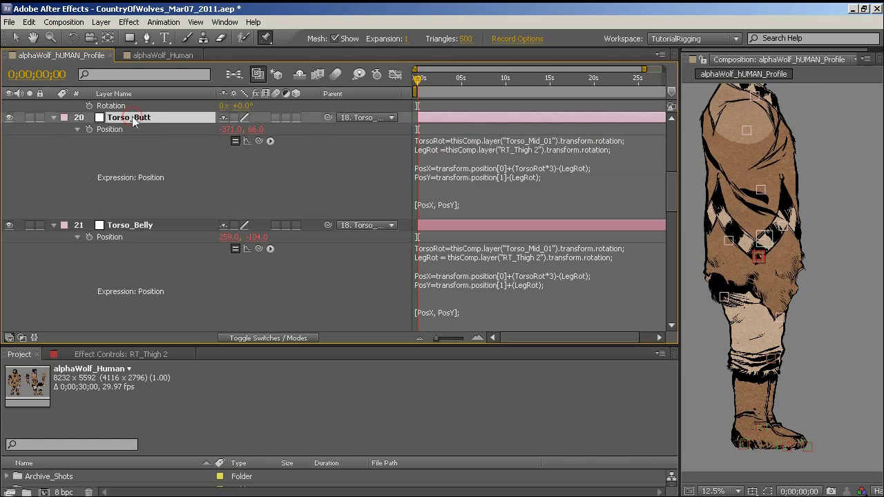
{"action": "left_click", "coordinate": [173, 224]}
{"action": "scroll", "coordinate": [195, 216], "scroll_direction": "down", "scroll_amount": 1}
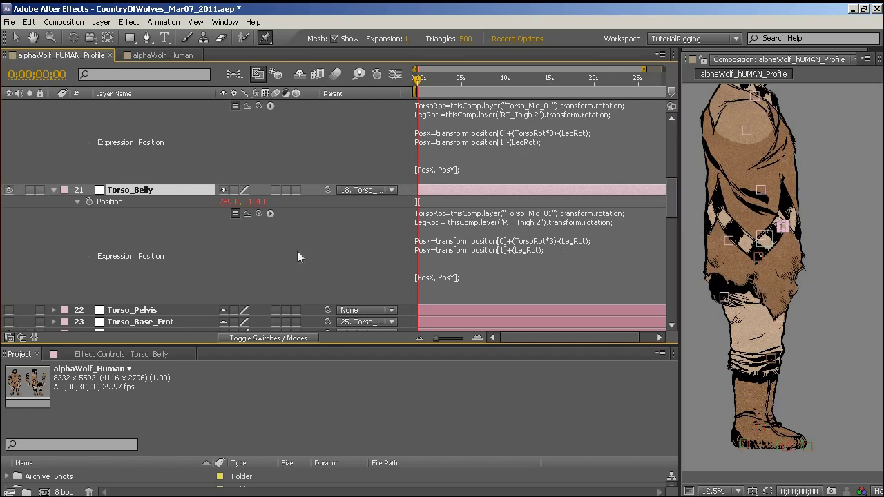
{"action": "scroll", "coordinate": [293, 256], "scroll_direction": "down", "scroll_amount": 5}
{"action": "left_click", "coordinate": [238, 264]}
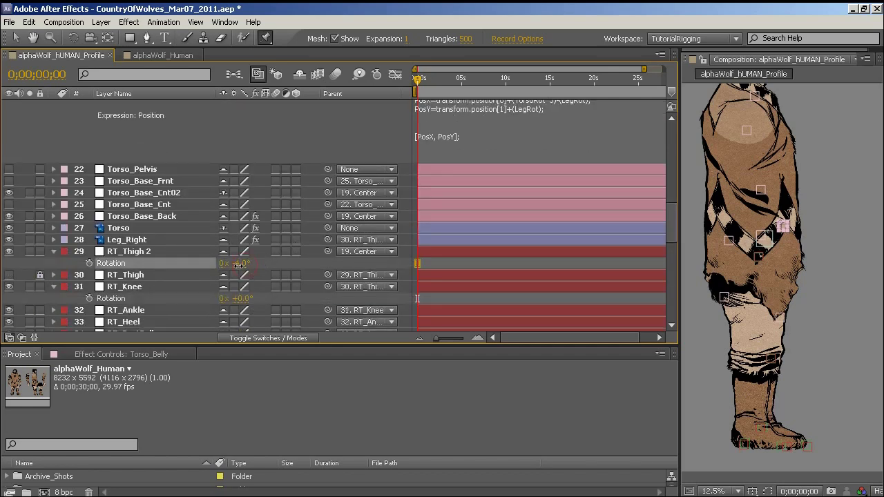
{"action": "left_click_drag", "start_coordinate": [239, 264], "coordinate": [205, 265]}
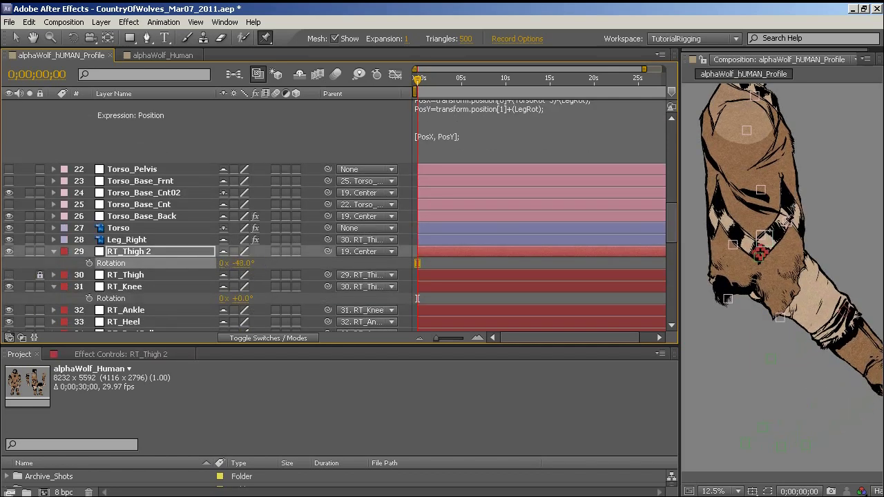
{"action": "mouse_move", "coordinate": [241, 265]}
{"action": "left_mouse_down"}
{"action": "mouse_move", "coordinate": [217, 263]}
{"action": "mouse_move", "coordinate": [244, 265]}
{"action": "left_mouse_up"}
{"action": "key", "text": "ctrl+z"}
Rotate Torso_Mid_01 to +40° to bend the torso forward
{"action": "scroll", "coordinate": [207, 213], "scroll_direction": "up", "scroll_amount": 5}
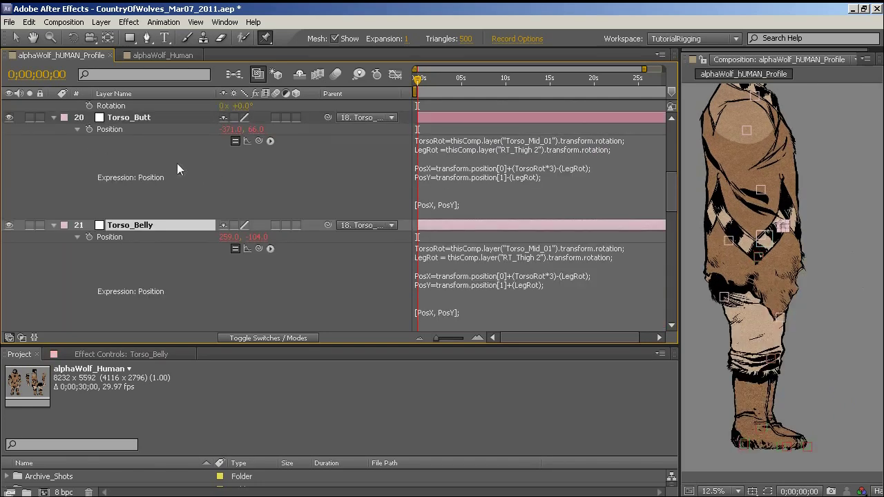
{"action": "scroll", "coordinate": [152, 125], "scroll_direction": "up", "scroll_amount": 3}
{"action": "left_click", "coordinate": [175, 140]}
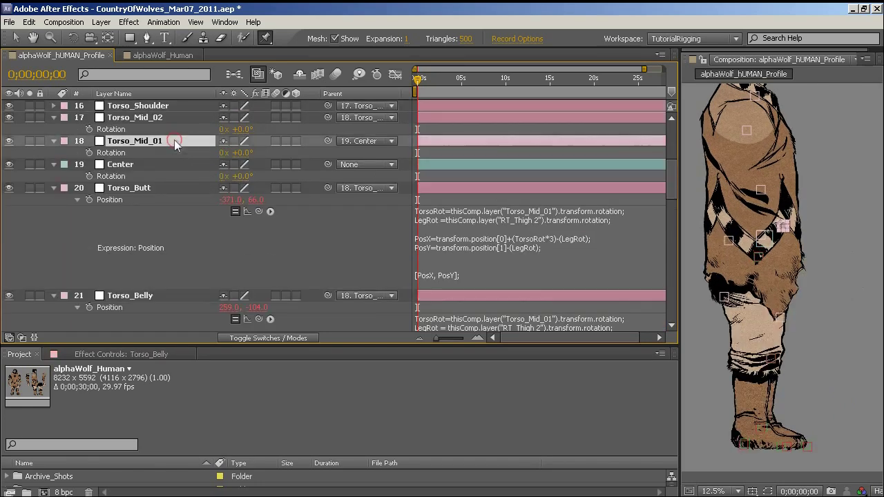
{"action": "left_click_drag", "start_coordinate": [241, 152], "coordinate": [283, 163]}
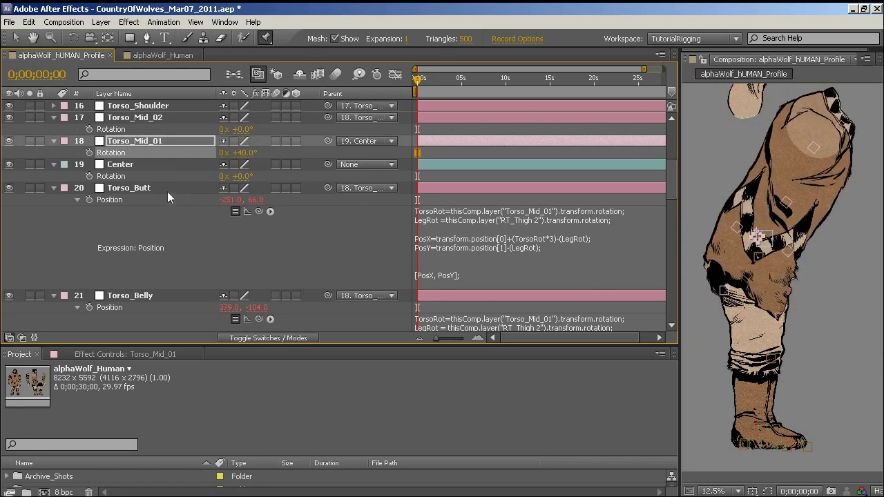
Toggle Torso_Belly's Position expression off and back on, then rotate Torso_Mid_01 to test the torso
{"action": "left_click", "coordinate": [238, 319]}
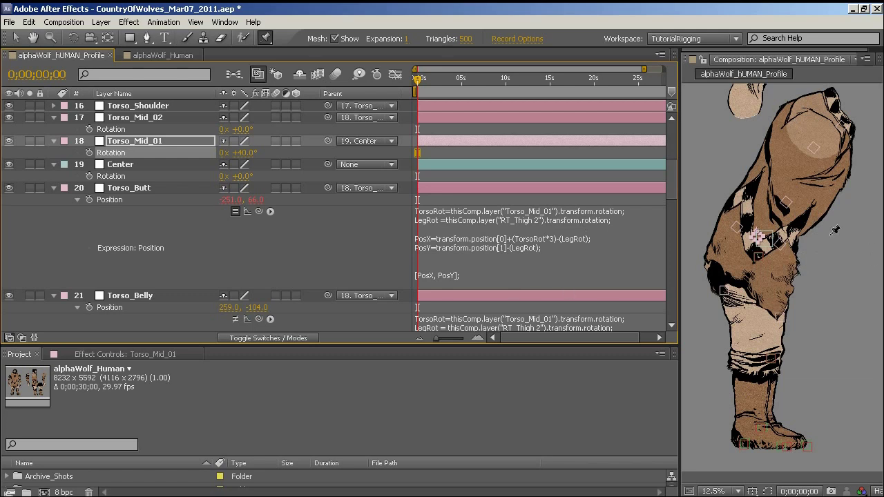
{"action": "left_click", "coordinate": [235, 319]}
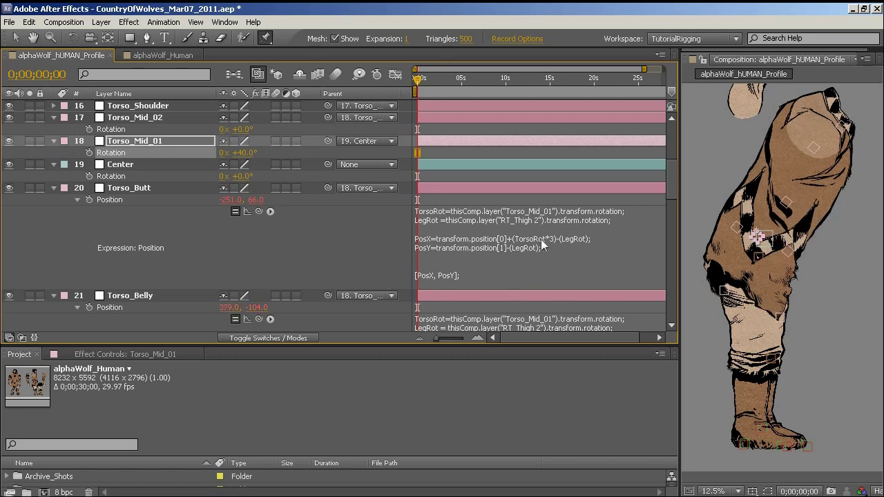
{"action": "left_click_drag", "start_coordinate": [245, 158], "coordinate": [425, 225]}
Reset Torso_Mid_01 rotation to 0°, returning Torso_Butt to -371.0, 66.0
{"action": "type", "text": "0"}
{"action": "key", "text": "Return"}
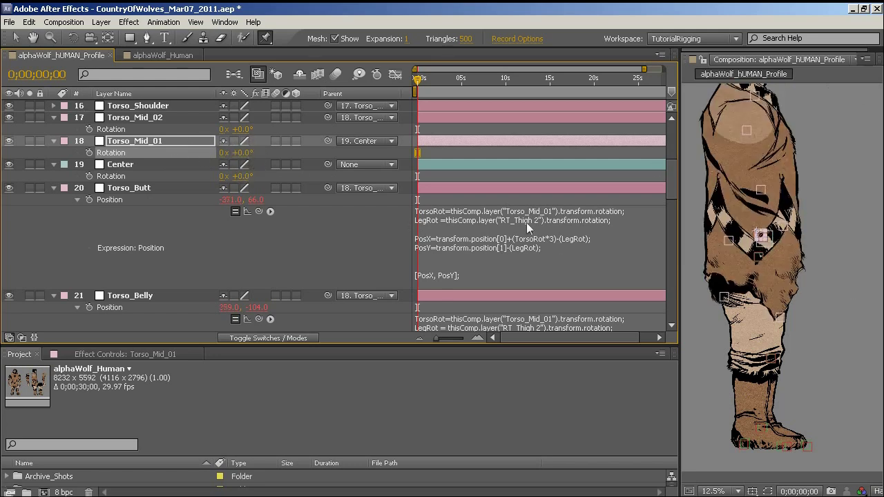
{"action": "scroll", "coordinate": [450, 227], "scroll_direction": "down", "scroll_amount": 3}
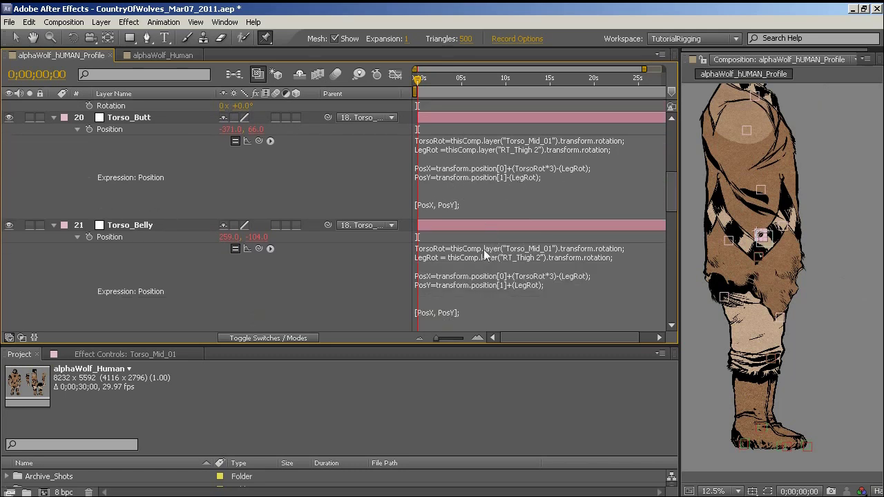
{"action": "scroll", "coordinate": [484, 253], "scroll_direction": "down", "scroll_amount": 3}
{"action": "scroll", "coordinate": [510, 239], "scroll_direction": "down", "scroll_amount": 5}
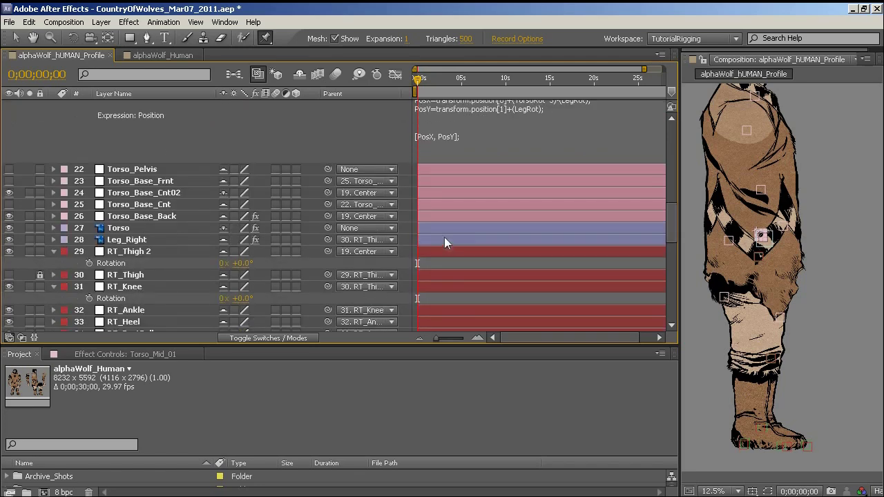
{"action": "scroll", "coordinate": [444, 213], "scroll_direction": "up", "scroll_amount": 4}
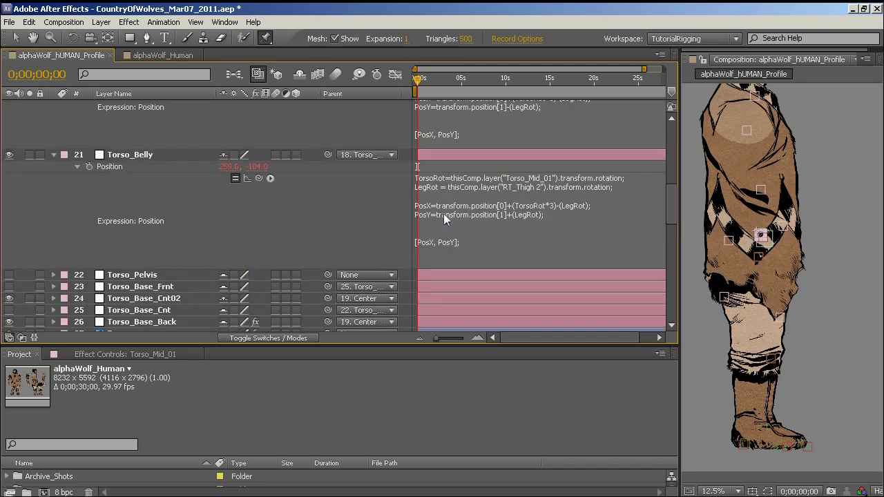
{"action": "scroll", "coordinate": [213, 257], "scroll_direction": "up", "scroll_amount": 3}
{"action": "left_click", "coordinate": [112, 227]}
{"action": "scroll", "coordinate": [366, 253], "scroll_direction": "down", "scroll_amount": 7}
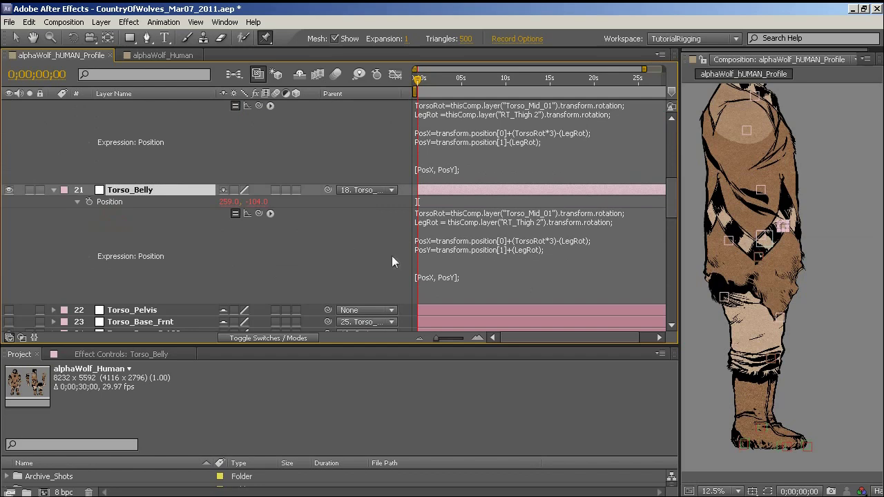
{"action": "scroll", "coordinate": [228, 215], "scroll_direction": "up", "scroll_amount": 8}
{"action": "scroll", "coordinate": [211, 217], "scroll_direction": "up", "scroll_amount": 5}
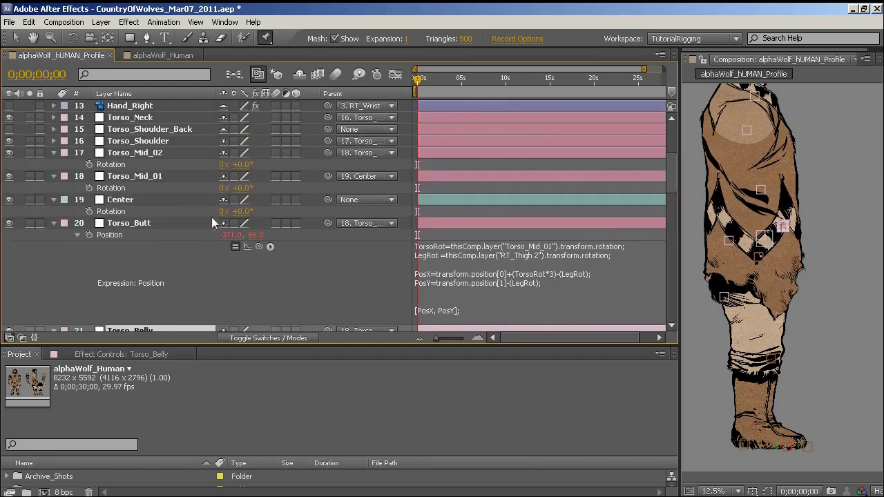
{"action": "scroll", "coordinate": [174, 211], "scroll_direction": "down", "scroll_amount": 7}
{"action": "scroll", "coordinate": [174, 211], "scroll_direction": "down", "scroll_amount": 6}
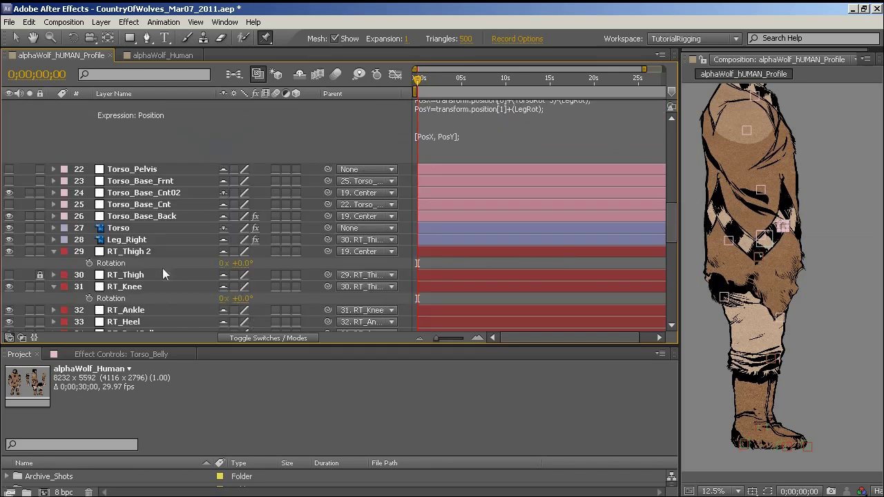
{"action": "left_click", "coordinate": [130, 217]}
{"action": "left_click_drag", "start_coordinate": [238, 228], "coordinate": [265, 224]}
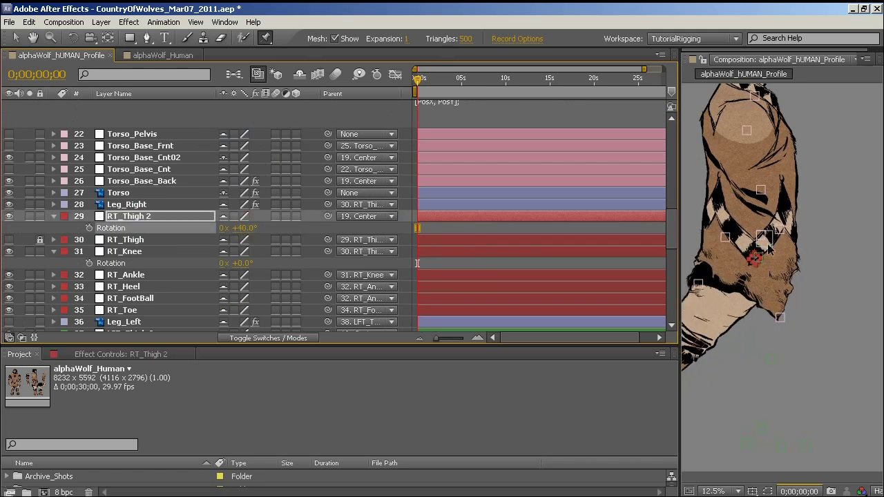
{"action": "left_click_drag", "start_coordinate": [760, 276], "coordinate": [808, 286]}
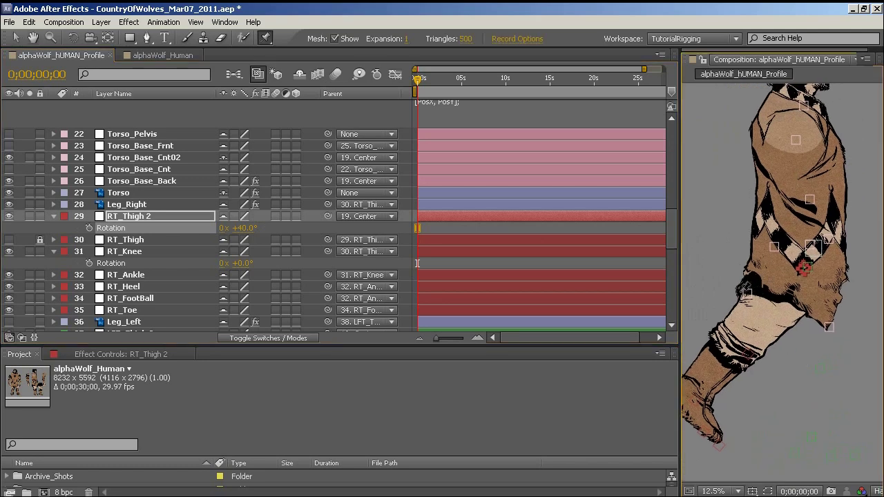
{"action": "key", "text": "ctrl+z"}
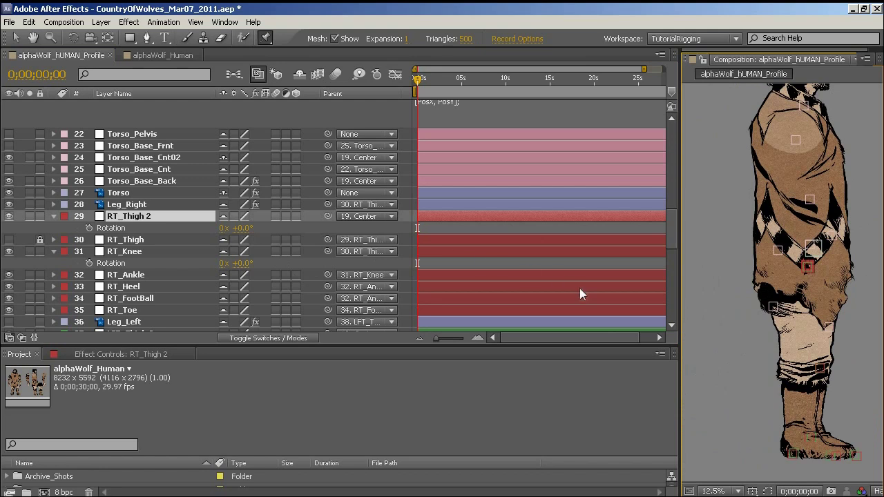
{"action": "left_click", "coordinate": [134, 180]}
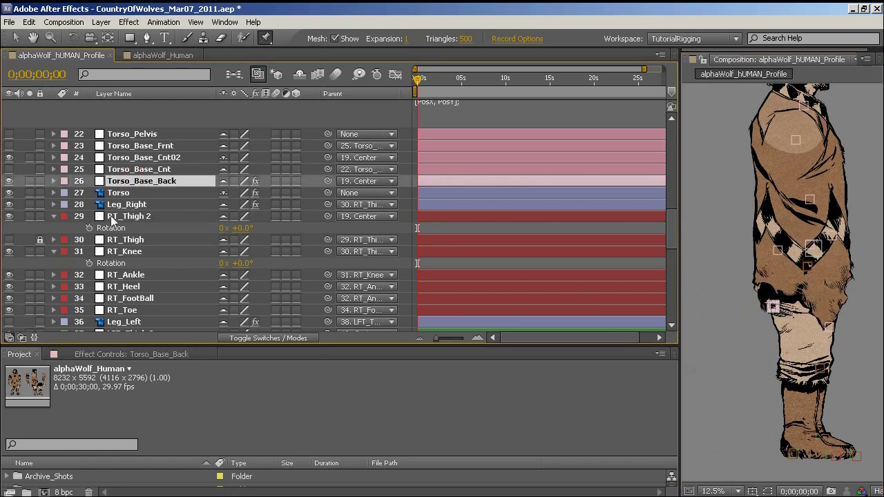
{"action": "key", "text": "e"}
{"action": "key", "text": "e"}
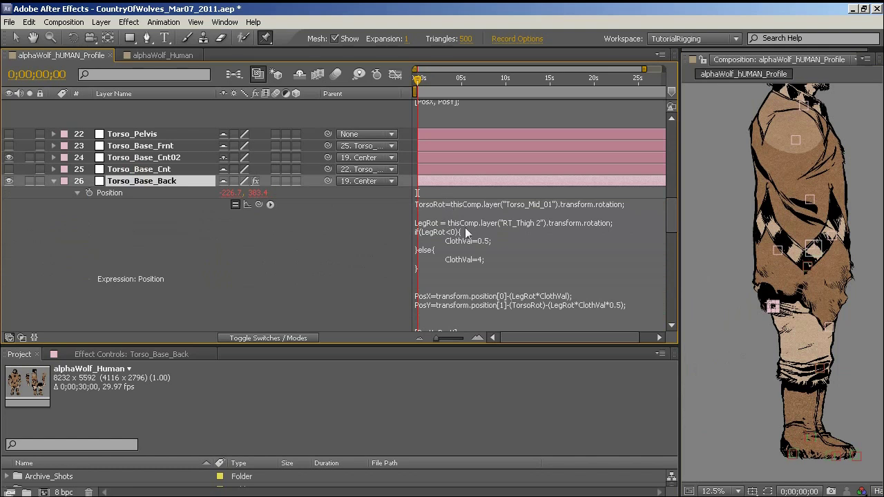
{"action": "left_click_drag", "start_coordinate": [668, 220], "coordinate": [673, 222]}
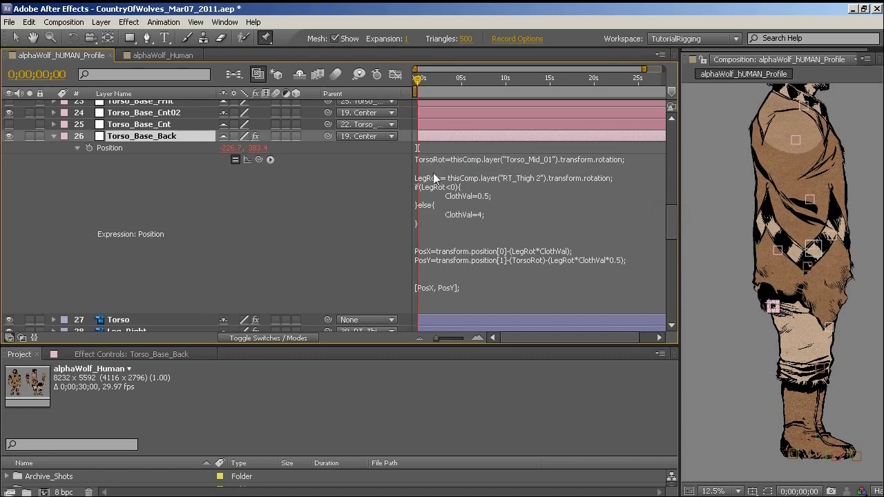
{"action": "left_click", "coordinate": [436, 165]}
{"action": "left_click", "coordinate": [440, 160]}
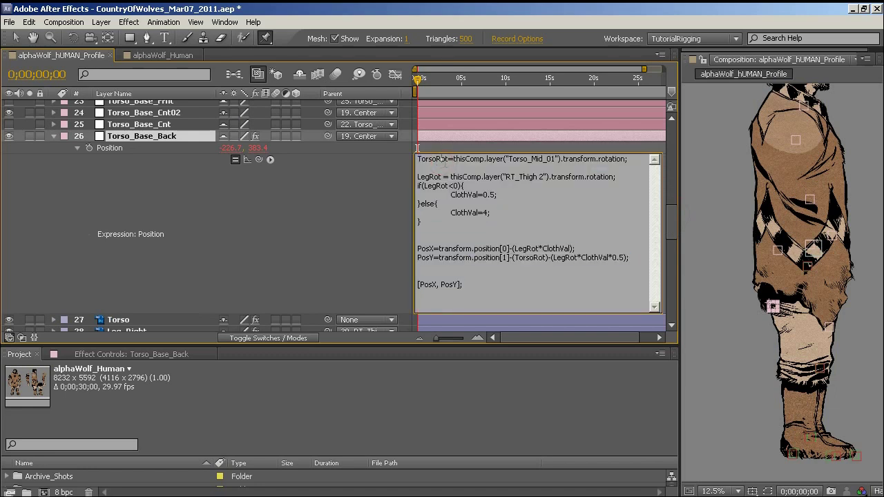
{"action": "key", "text": "BackSpace"}
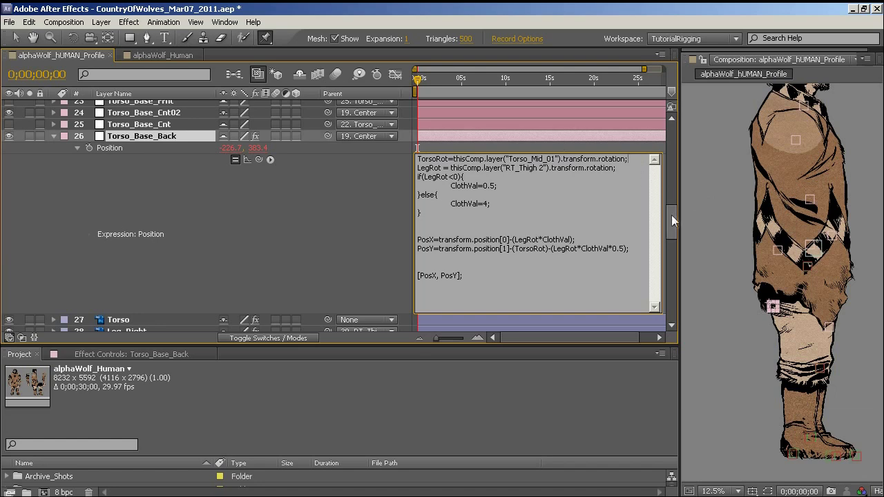
{"action": "left_click_drag", "start_coordinate": [671, 215], "coordinate": [672, 165]}
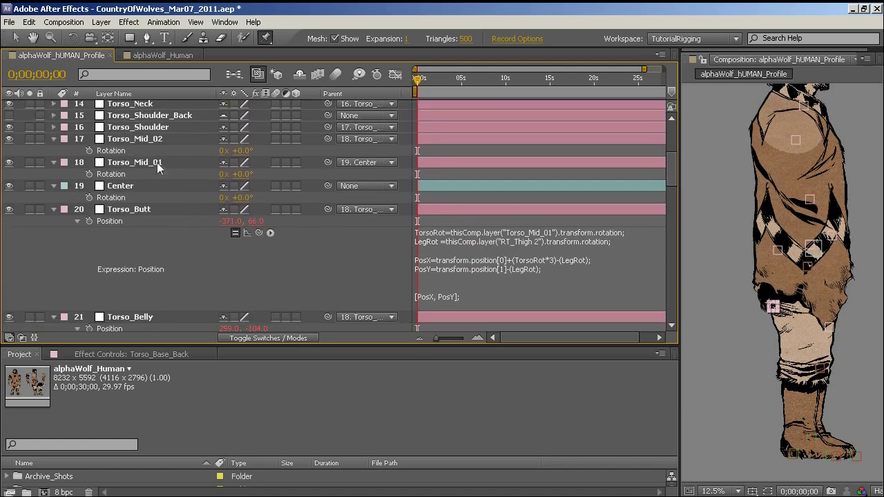
{"action": "left_click_drag", "start_coordinate": [672, 172], "coordinate": [672, 179]}
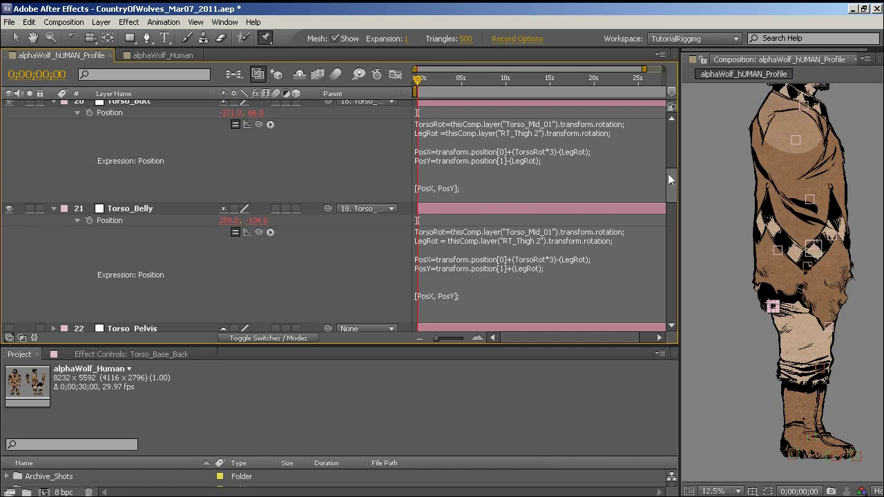
{"action": "left_click", "coordinate": [522, 240]}
{"action": "left_click_drag", "start_coordinate": [501, 240], "coordinate": [575, 240]}
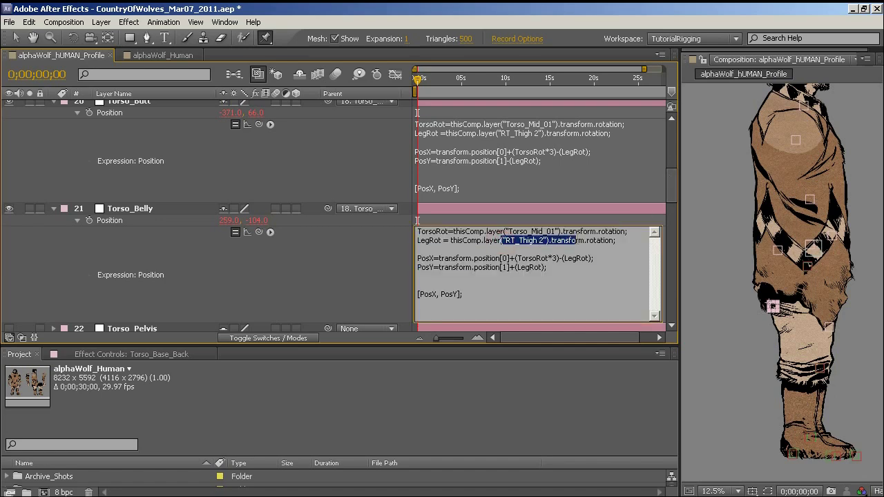
{"action": "left_click_drag", "start_coordinate": [673, 203], "coordinate": [666, 257]}
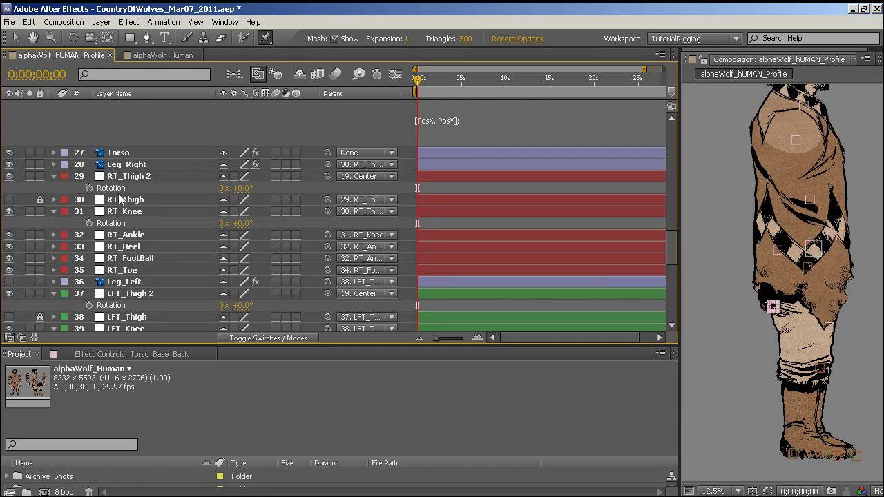
{"action": "left_click_drag", "start_coordinate": [673, 240], "coordinate": [675, 210]}
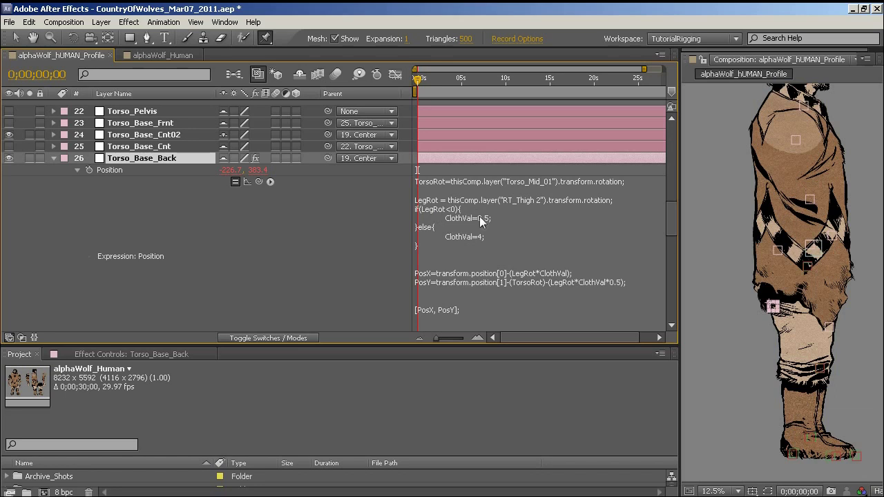
{"action": "scroll", "coordinate": [479, 216], "scroll_direction": "down", "scroll_amount": 3}
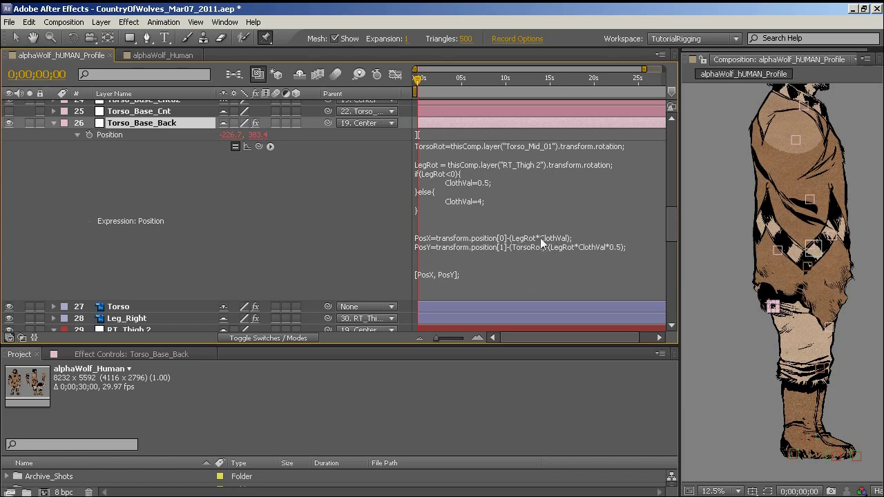
{"action": "left_click_drag", "start_coordinate": [672, 220], "coordinate": [440, 257]}
Mark RT_Thigh 2 as shy and enable Hide Shy Layers in the timeline
{"action": "left_click", "coordinate": [155, 193]}
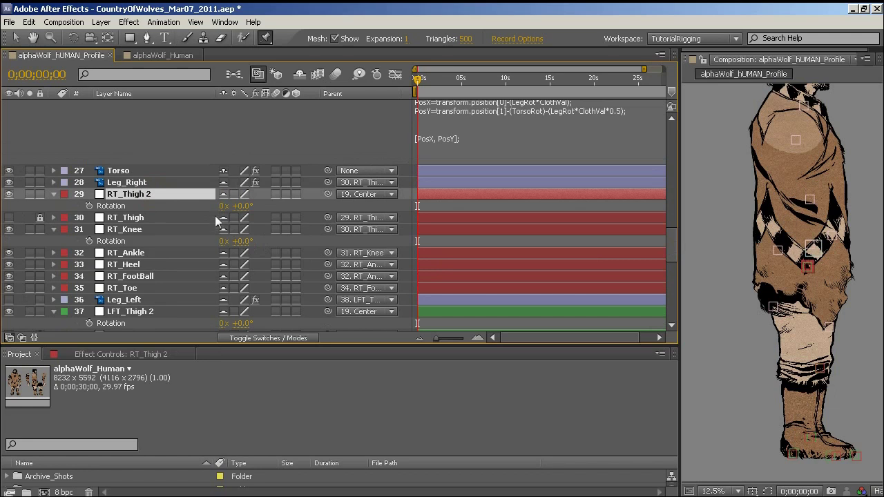
{"action": "left_click", "coordinate": [224, 194]}
{"action": "left_click", "coordinate": [303, 76]}
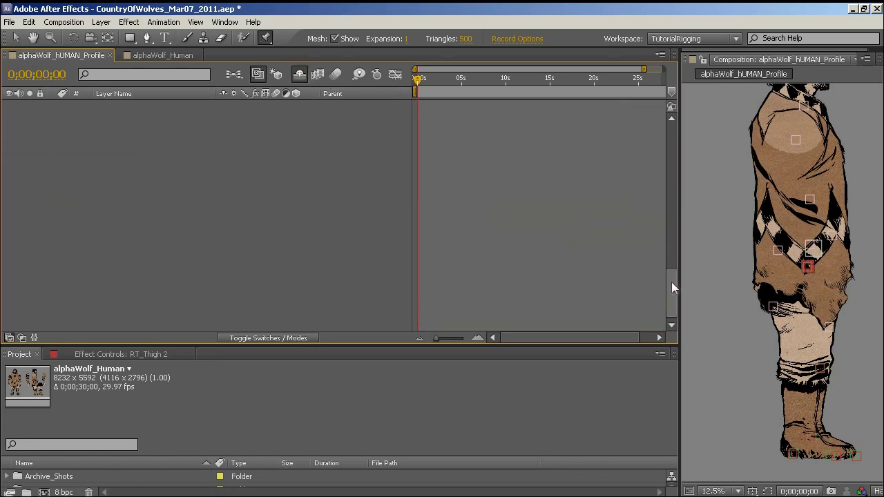
{"action": "left_click_drag", "start_coordinate": [672, 282], "coordinate": [674, 174]}
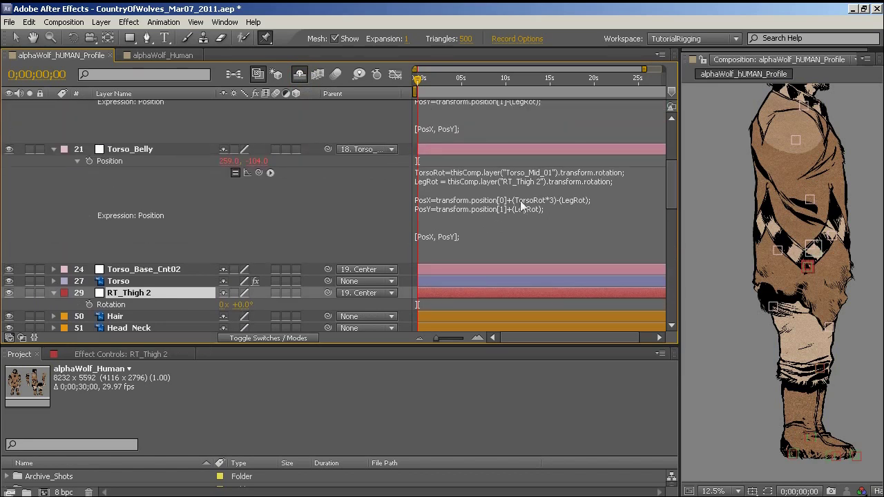
Rotate RT_Thigh 2 back to test the cloth, and collapse Torso_Butt's properties
{"action": "left_click_drag", "start_coordinate": [243, 304], "coordinate": [227, 306]}
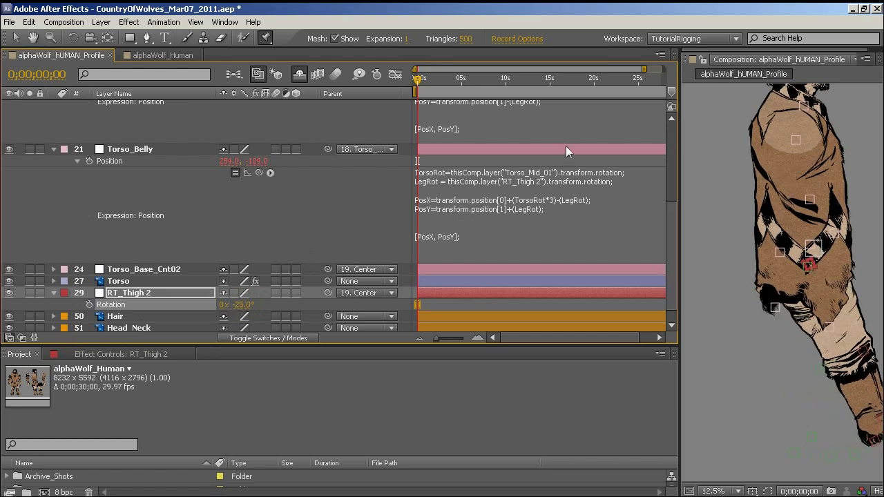
{"action": "scroll", "coordinate": [374, 151], "scroll_direction": "up", "scroll_amount": 1}
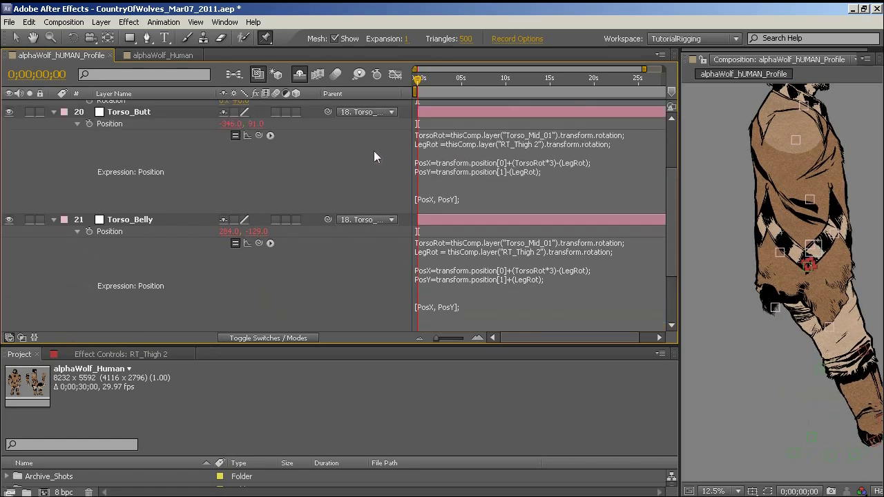
{"action": "scroll", "coordinate": [385, 153], "scroll_direction": "down", "scroll_amount": 2}
{"action": "scroll", "coordinate": [229, 213], "scroll_direction": "up", "scroll_amount": 1}
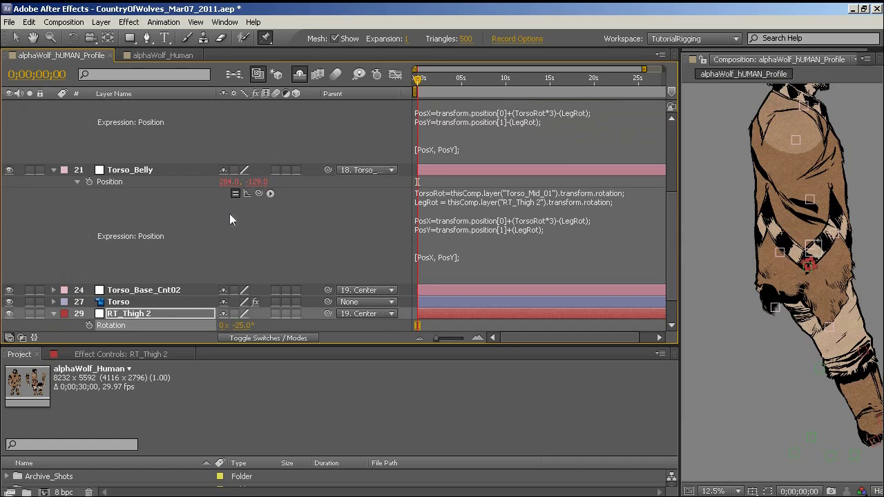
{"action": "scroll", "coordinate": [224, 224], "scroll_direction": "up", "scroll_amount": 4}
{"action": "scroll", "coordinate": [216, 241], "scroll_direction": "down", "scroll_amount": 5}
{"action": "scroll", "coordinate": [212, 230], "scroll_direction": "up", "scroll_amount": 1}
{"action": "scroll", "coordinate": [212, 230], "scroll_direction": "up", "scroll_amount": 1}
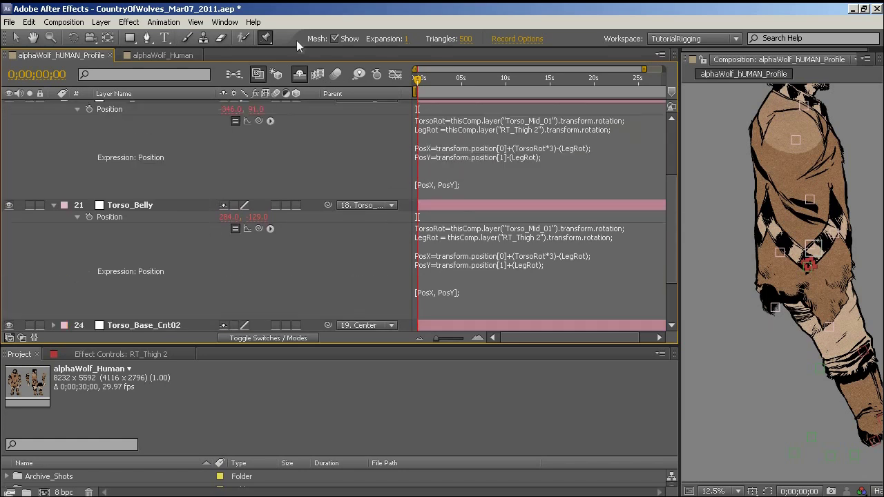
{"action": "scroll", "coordinate": [252, 156], "scroll_direction": "up", "scroll_amount": 1}
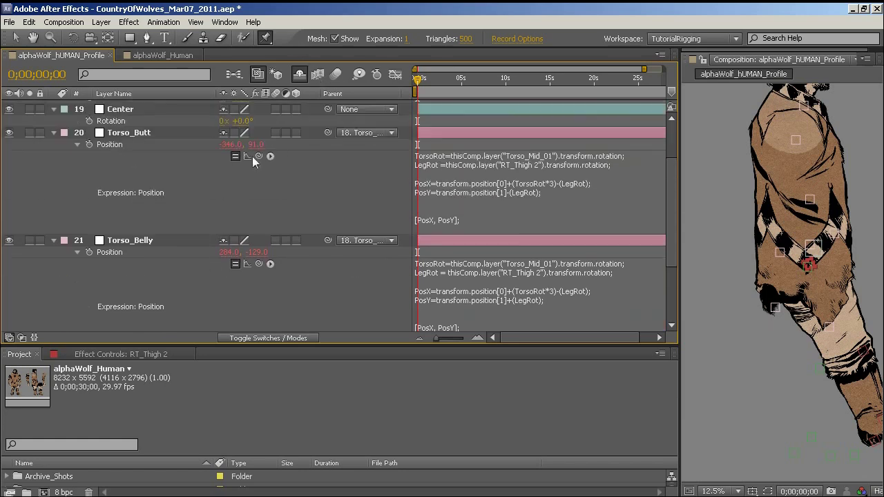
{"action": "left_click", "coordinate": [54, 133]}
{"action": "scroll", "coordinate": [311, 228], "scroll_direction": "down", "scroll_amount": 5}
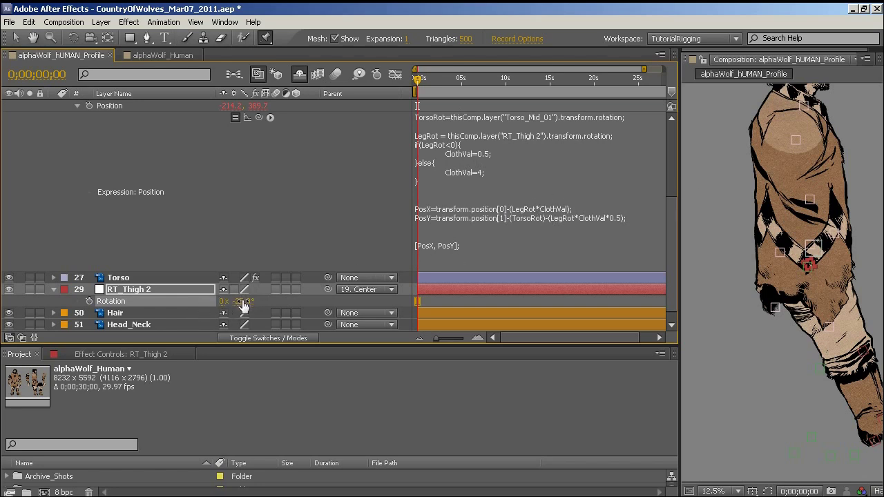
Swing RT_Thigh 2 back and forth, ending at +34° with the leg forward
{"action": "mouse_move", "coordinate": [241, 301]}
{"action": "left_mouse_down"}
{"action": "mouse_move", "coordinate": [255, 299]}
{"action": "mouse_move", "coordinate": [233, 301]}
{"action": "left_mouse_up"}
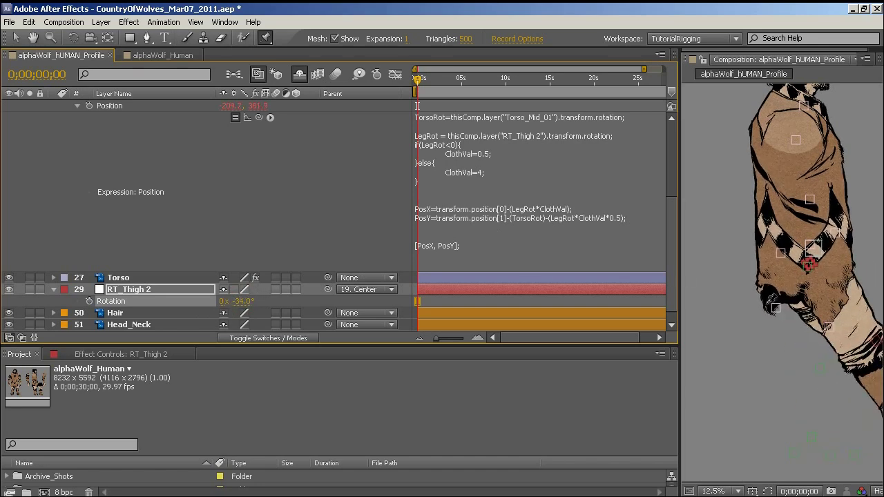
{"action": "left_click_drag", "start_coordinate": [233, 302], "coordinate": [286, 301]}
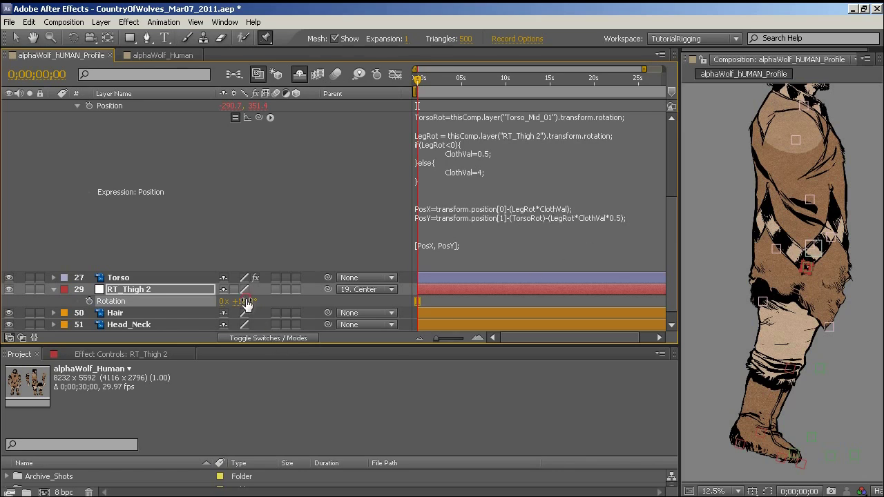
{"action": "left_click_drag", "start_coordinate": [242, 302], "coordinate": [626, 201]}
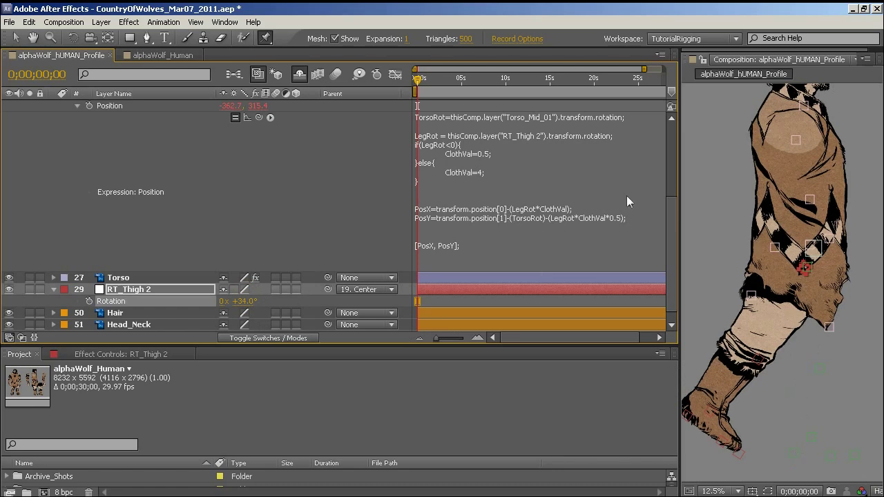
Set Torso_Base_Back's else-branch ClothVal to 2, then 1, and swing RT_Thigh 2 to test
{"action": "left_click", "coordinate": [479, 173]}
{"action": "left_click", "coordinate": [489, 170]}
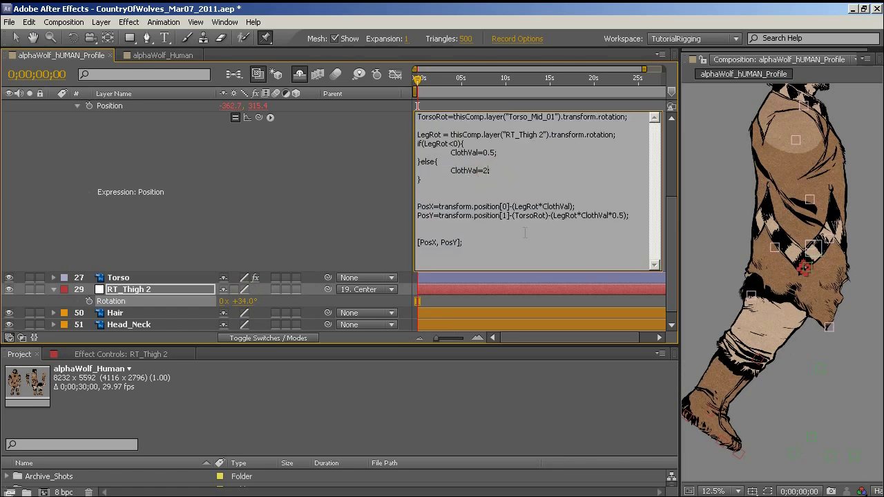
{"action": "key", "text": "KP_Enter"}
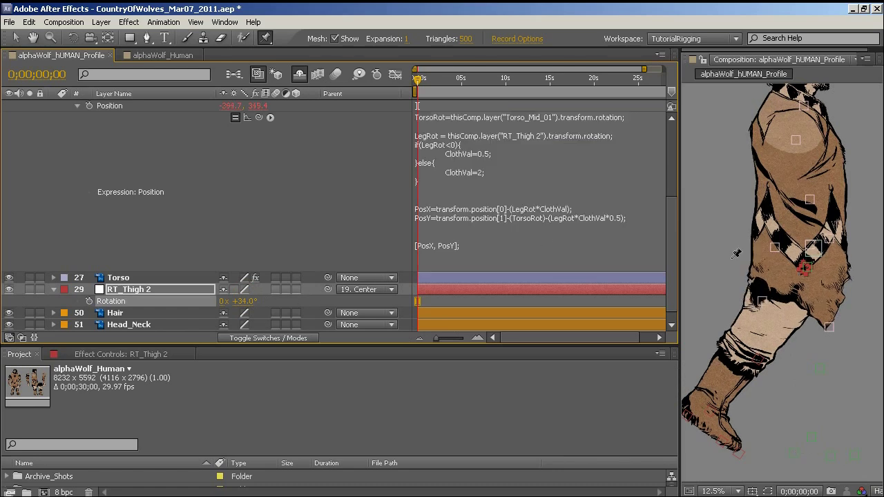
{"action": "left_click", "coordinate": [486, 166]}
{"action": "left_click", "coordinate": [485, 170]}
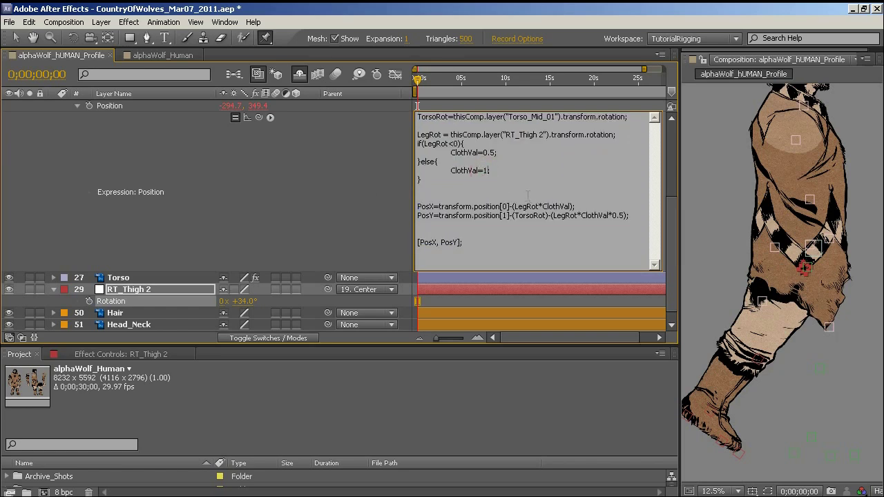
{"action": "type", "text": "1"}
{"action": "key", "text": "KP_Enter"}
{"action": "mouse_move", "coordinate": [246, 301]}
{"action": "left_mouse_down"}
{"action": "mouse_move", "coordinate": [258, 300]}
{"action": "mouse_move", "coordinate": [249, 316]}
{"action": "left_mouse_up"}
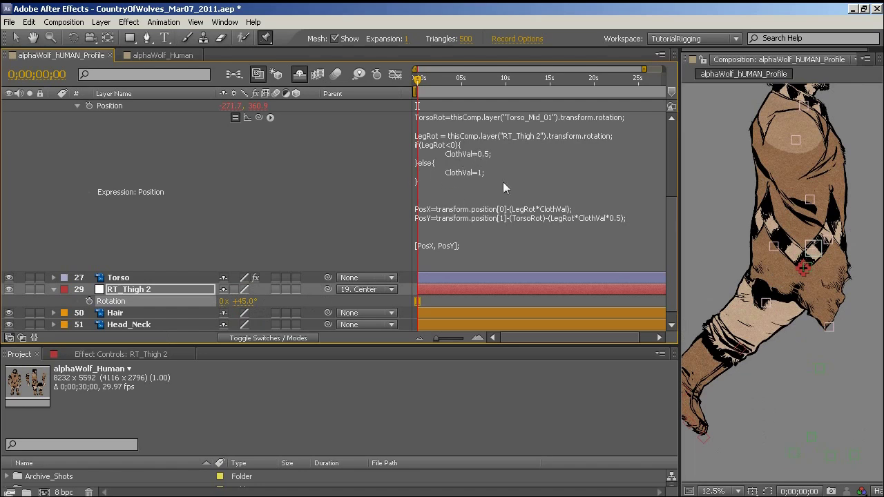
Change ClothVal to 4, then 40, and bring RT_Thigh 2 back to about -5°
{"action": "left_click", "coordinate": [481, 179]}
{"action": "left_click", "coordinate": [483, 172]}
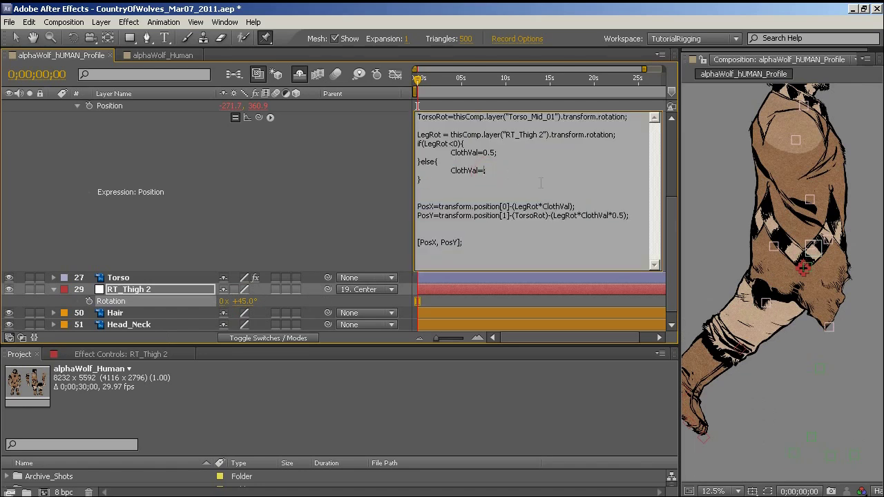
{"action": "key", "text": "KP_Enter"}
{"action": "left_click", "coordinate": [484, 172]}
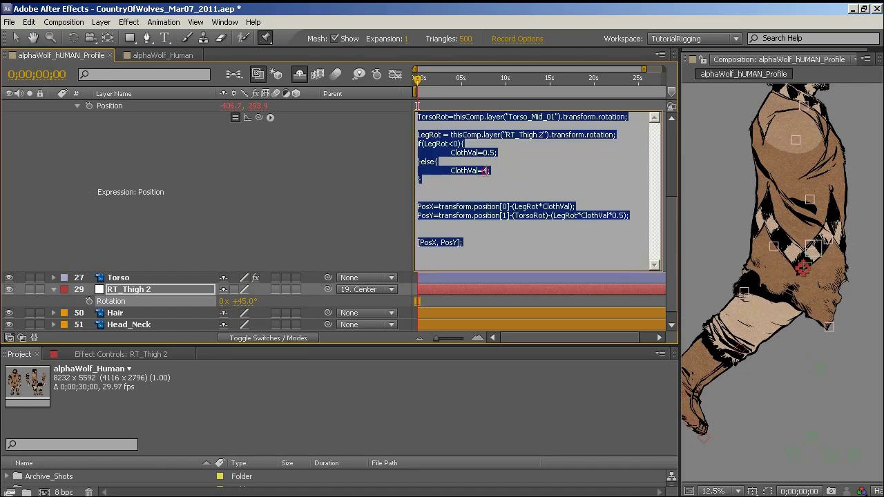
{"action": "left_click", "coordinate": [486, 170]}
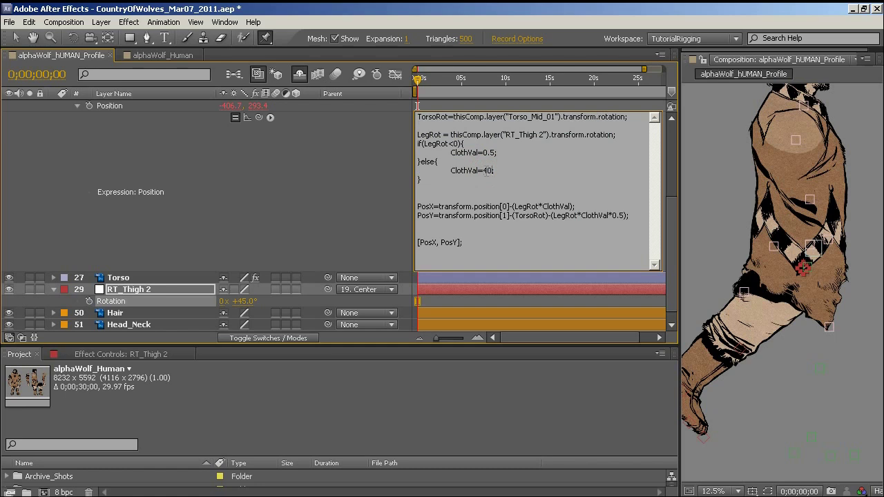
{"action": "type", "text": "0"}
{"action": "key", "text": "KP_Enter"}
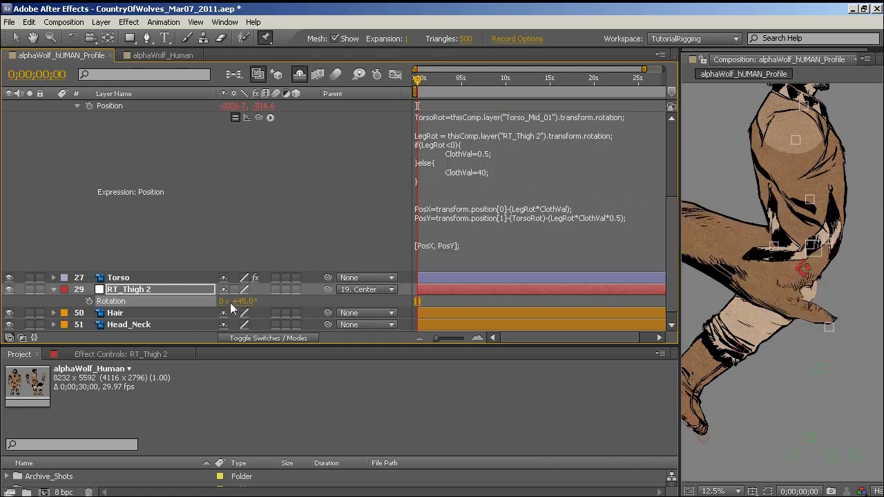
{"action": "left_click_drag", "start_coordinate": [238, 302], "coordinate": [210, 304]}
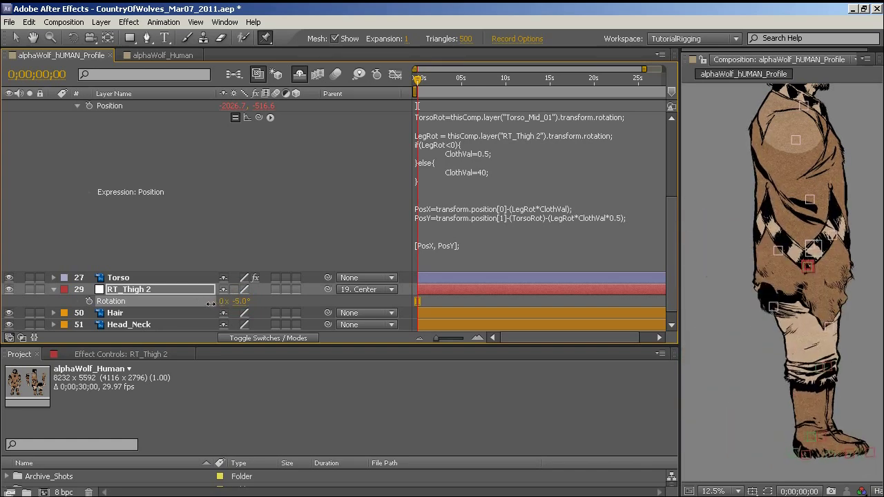
{"action": "left_click", "coordinate": [472, 181]}
Restore the else-branch ClothVal from 40 to 4 and rotate RT_Thigh 2 to about +23°
{"action": "left_click", "coordinate": [493, 171]}
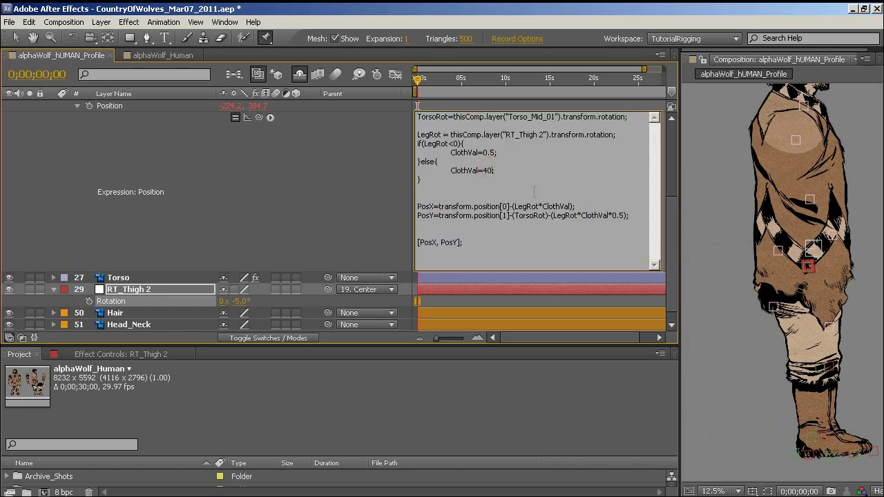
{"action": "key", "text": "KP_Enter"}
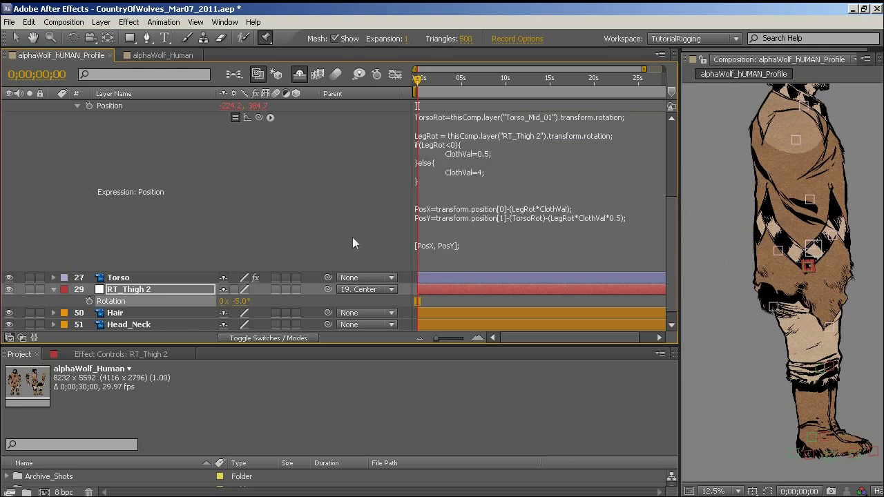
{"action": "left_click_drag", "start_coordinate": [226, 295], "coordinate": [235, 278]}
{"action": "scroll", "coordinate": [515, 148], "scroll_direction": "up", "scroll_amount": 1}
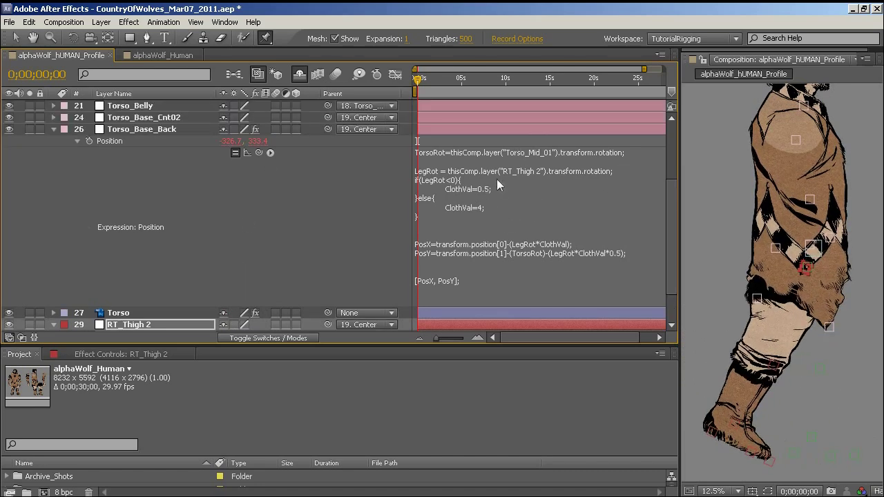